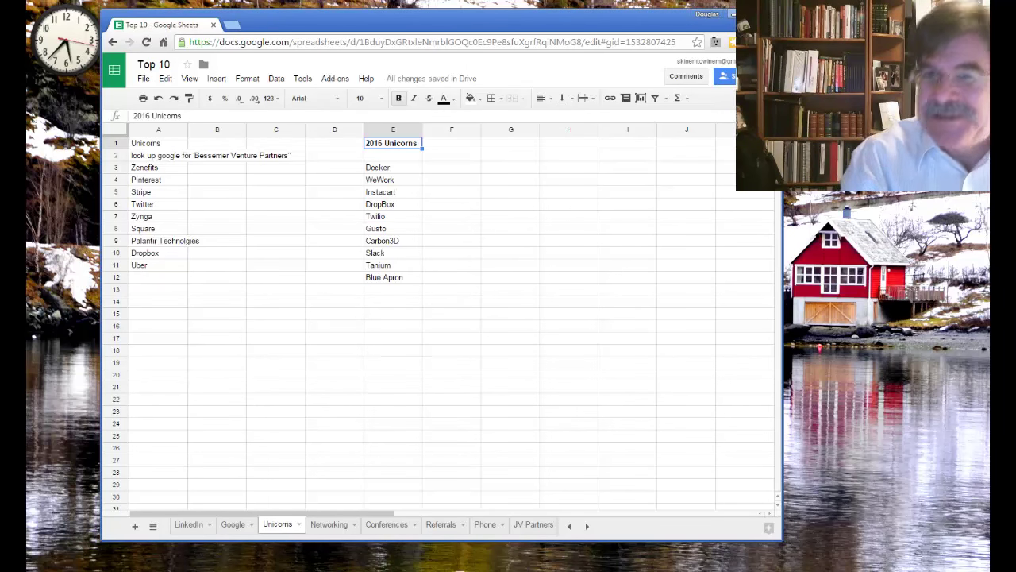
# Select the company names in cells E3 to E12, Docker through Blue Apron, for copying
pyautogui.click(392, 155)
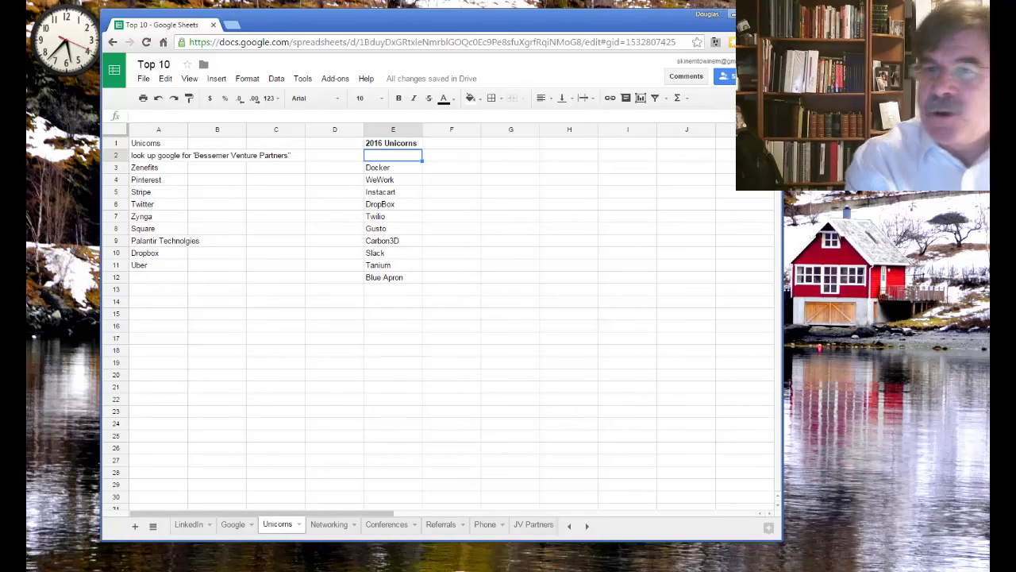
pyautogui.click(393, 167)
pyautogui.keyDown('shift'); pyautogui.click(392, 277); pyautogui.keyUp('shift')
pyautogui.hotkey('ctrl', 'c')
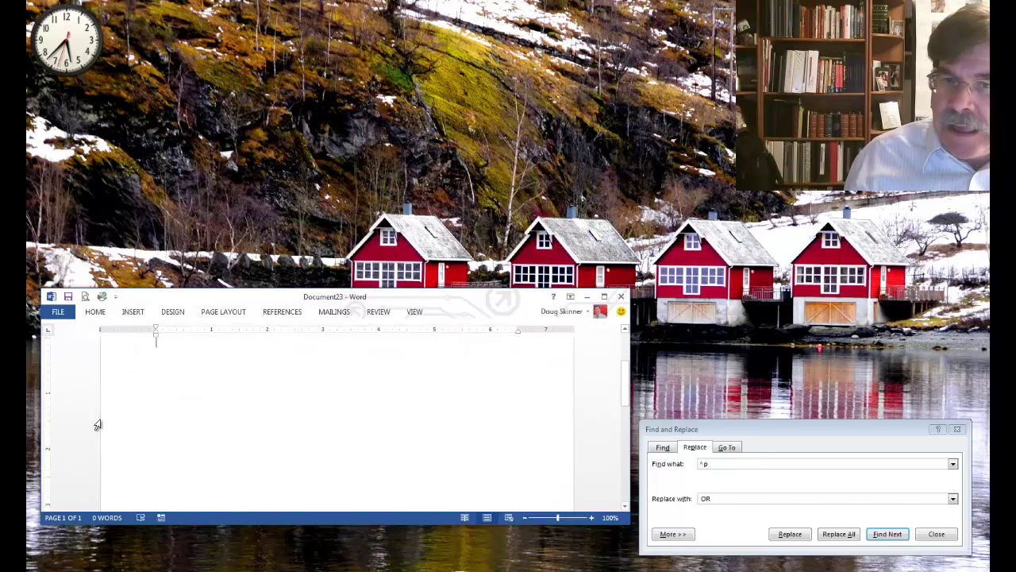
# Paste the ten company names into the blank Word document using Keep Text Only
pyautogui.hotkey('ctrl', 'v')
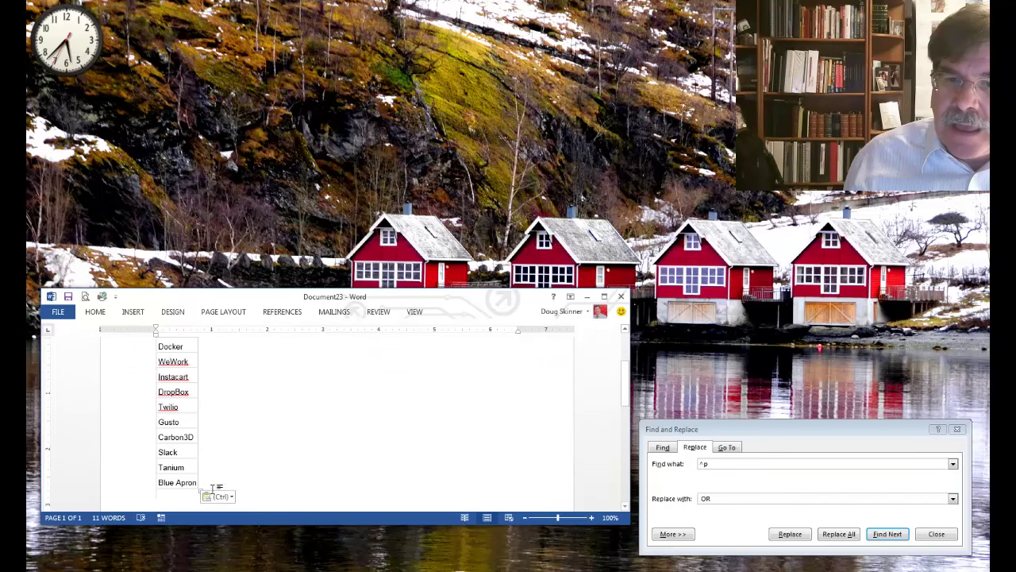
pyautogui.click(226, 497)
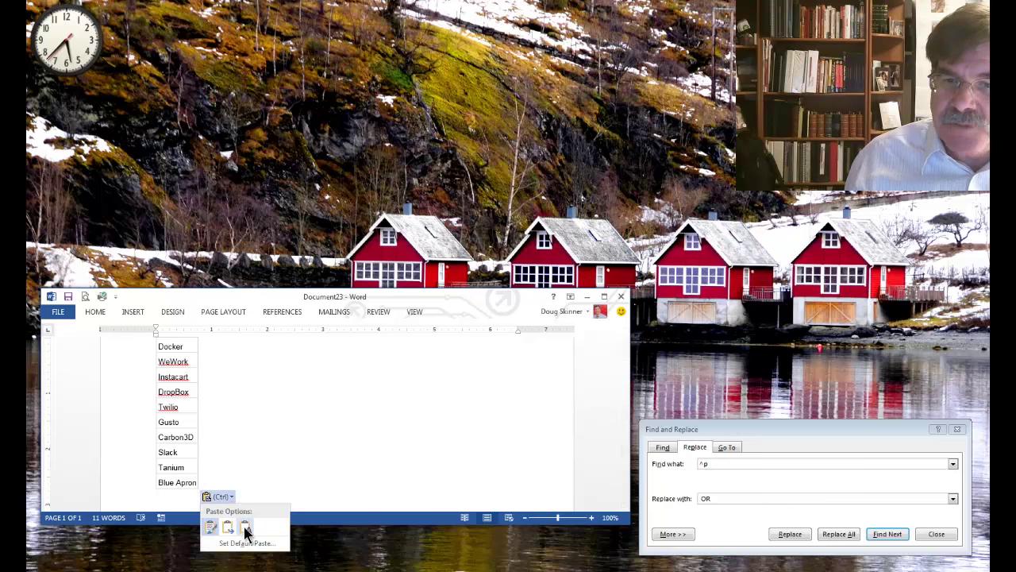
pyautogui.click(245, 528)
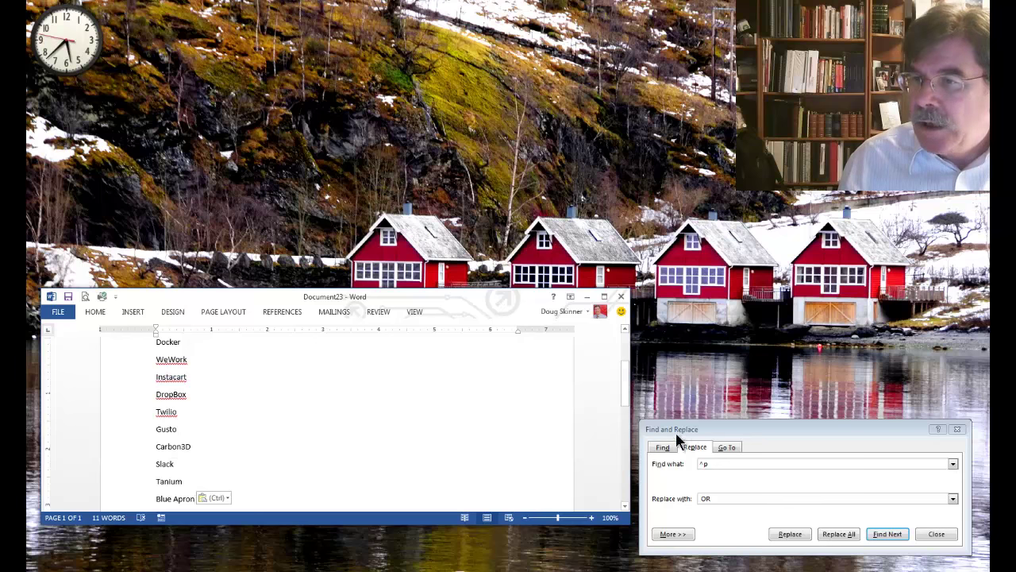
# Replace all ten paragraph breaks (^p) with ' OR ' in Find and Replace
pyautogui.moveTo(756, 429); pyautogui.dragTo(760, 427)
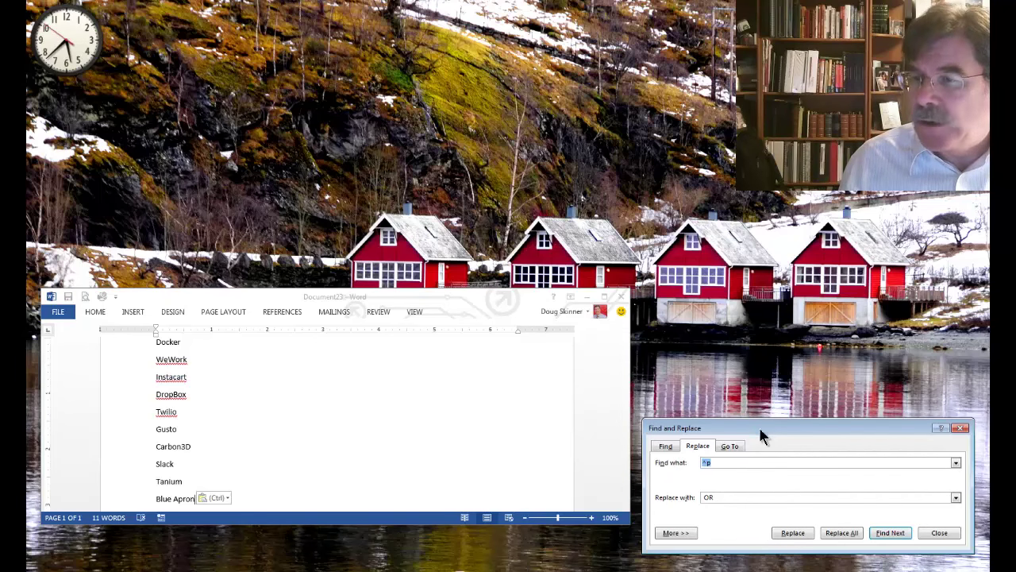
pyautogui.click(728, 497)
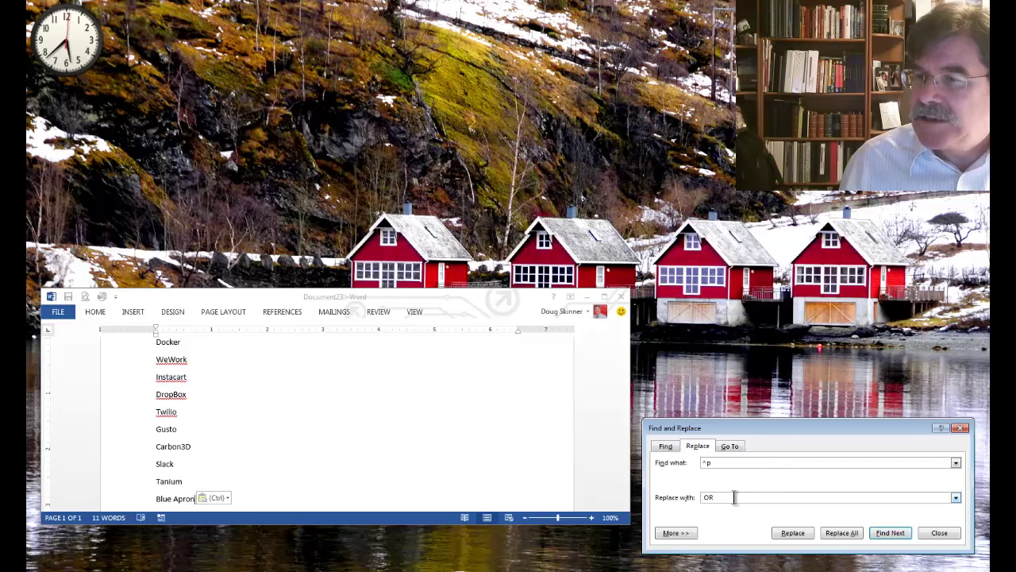
pyautogui.click(845, 529)
pyautogui.click(516, 344)
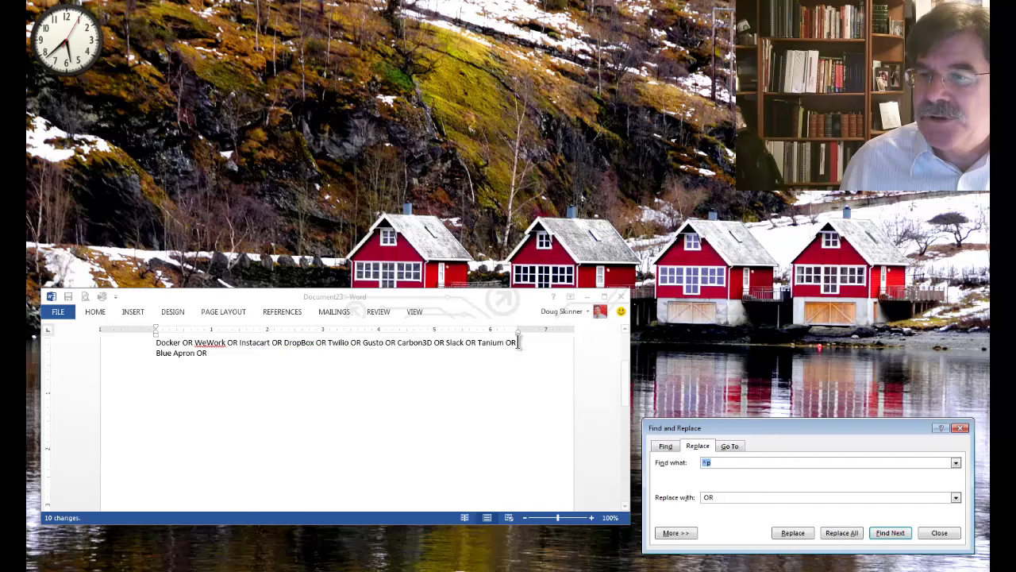
# Delete the trailing OR after Blue Apron and select the whole OR search string
pyautogui.moveTo(625, 382); pyautogui.dragTo(625, 349)
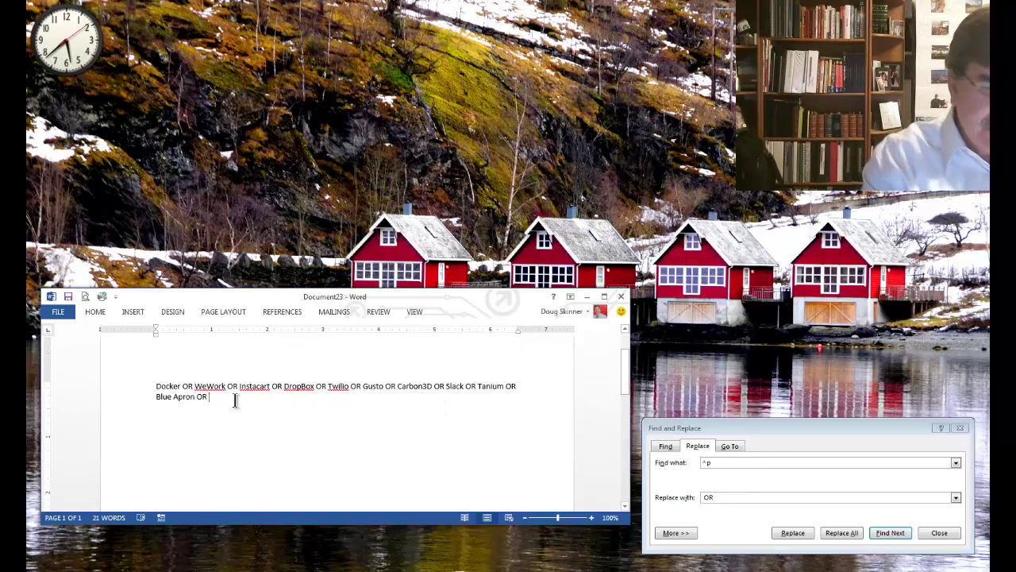
pyautogui.hotkey('ctrl', 'shift', 'Left')
pyautogui.press('BackSpace')
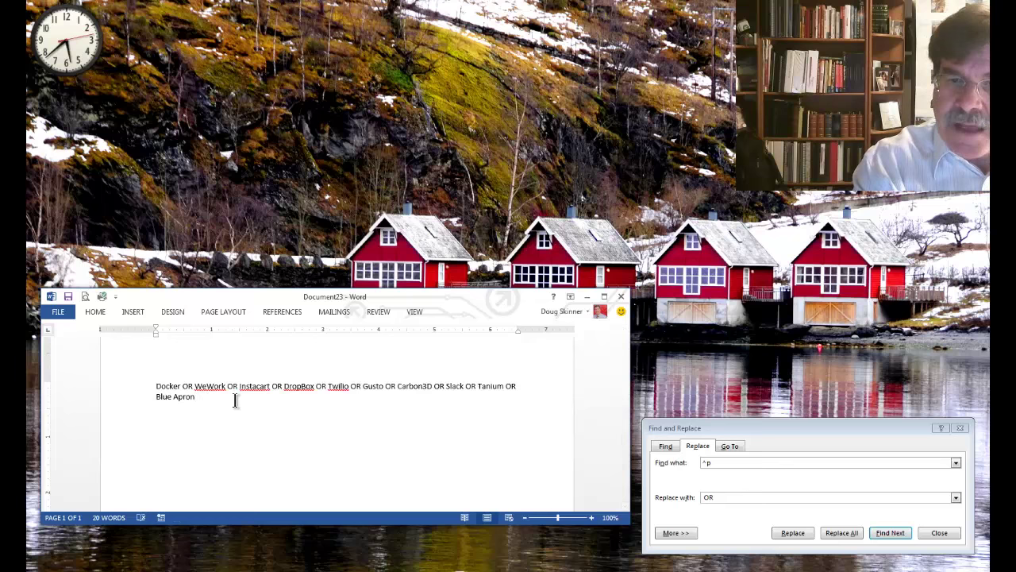
pyautogui.hotkey('ctrl', 'a')
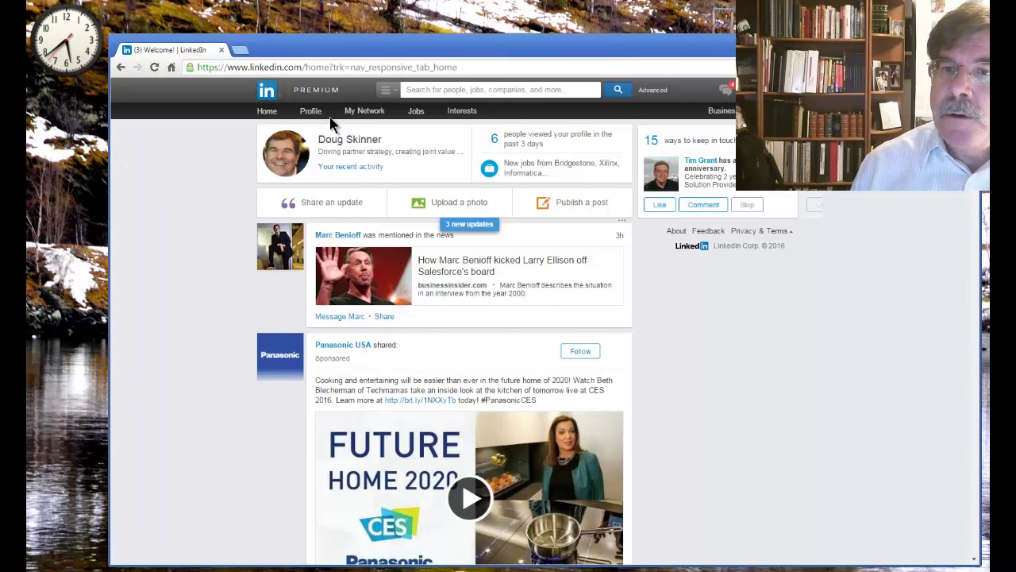
# Open 'Who's viewed your profile' from the Profile menu on the LinkedIn home page
pyautogui.moveTo(318, 114)
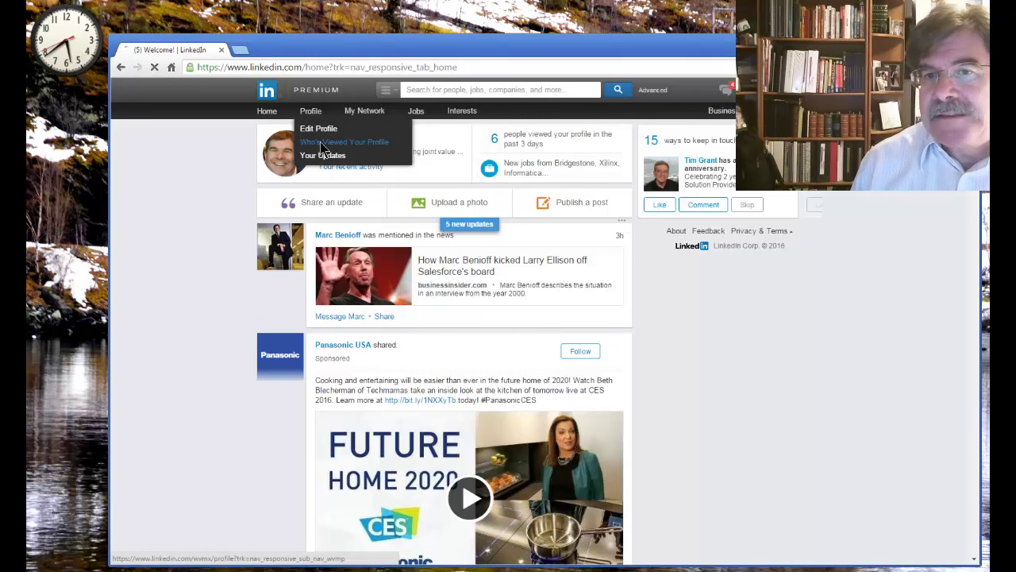
pyautogui.click(321, 143)
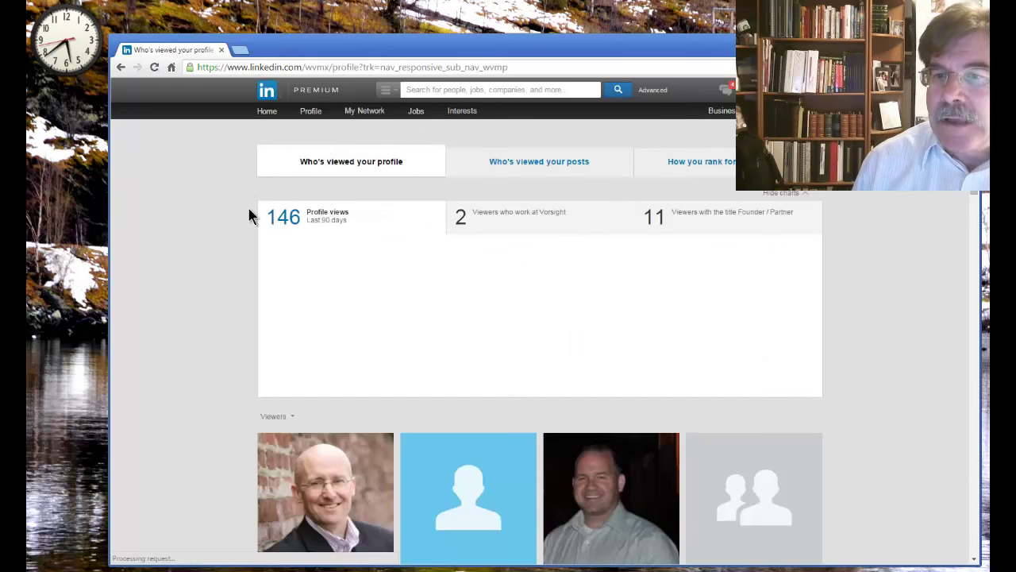
# Open the first-degree founder contact's profile from the viewers list in a new tab
pyautogui.scroll(-1, 248, 234)
pyautogui.scroll(-4, 249, 241)
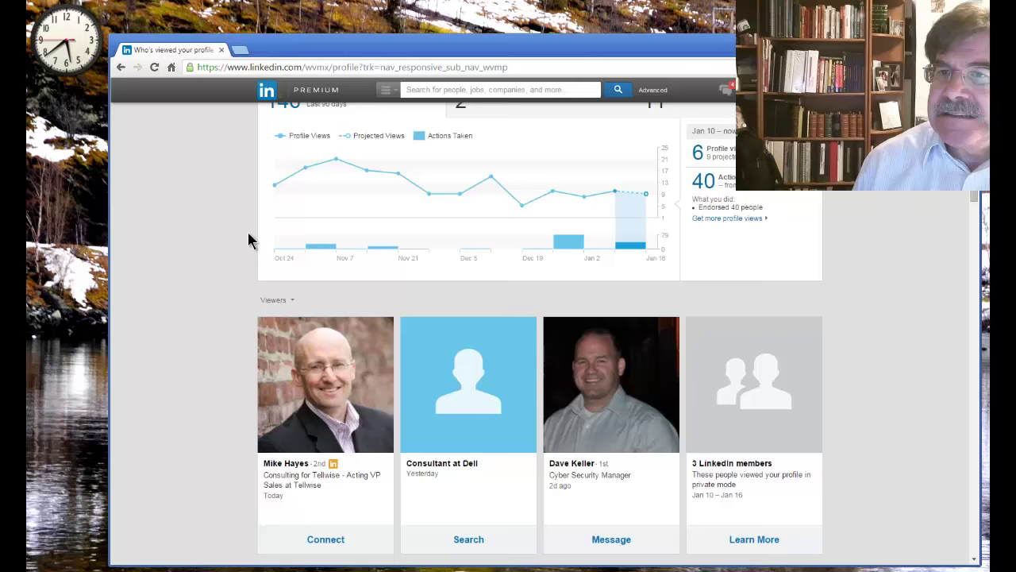
pyautogui.scroll(-4, 248, 240)
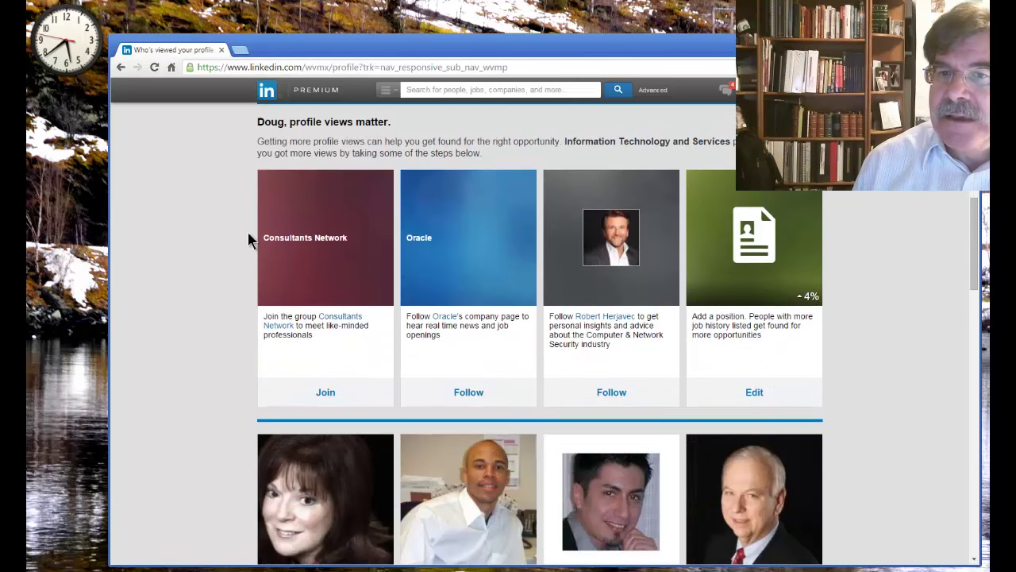
pyautogui.scroll(-2, 248, 241)
pyautogui.scroll(-2, 248, 240)
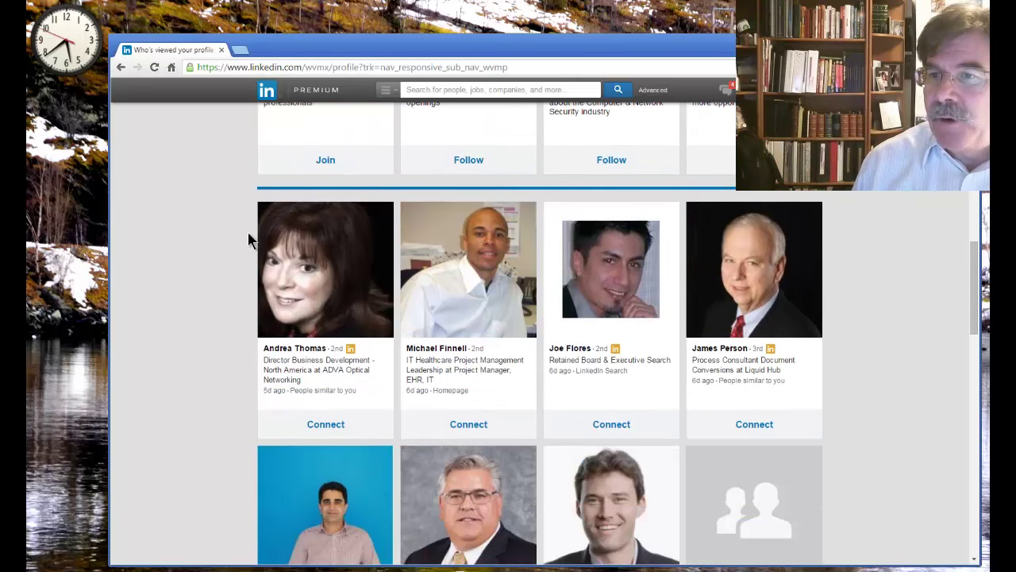
pyautogui.scroll(-3, 248, 241)
pyautogui.scroll(-2, 247, 241)
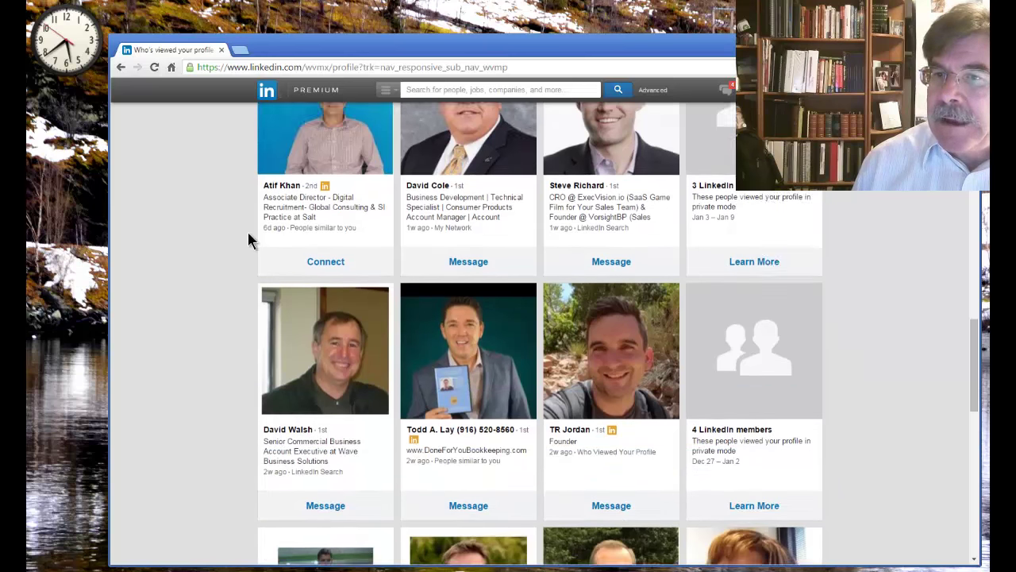
pyautogui.scroll(-1, 248, 240)
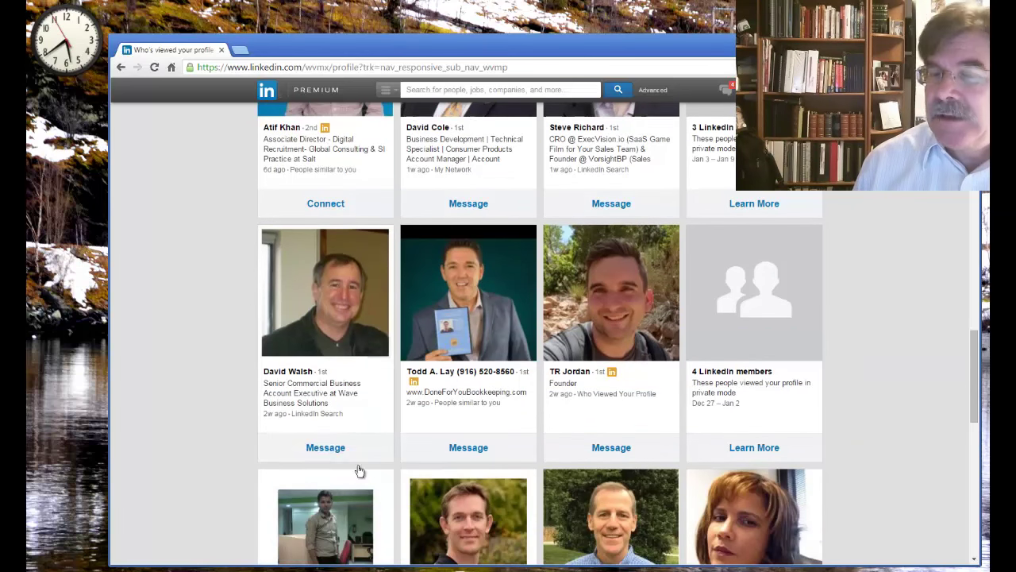
pyautogui.rightClick(570, 374)
pyautogui.click(584, 387)
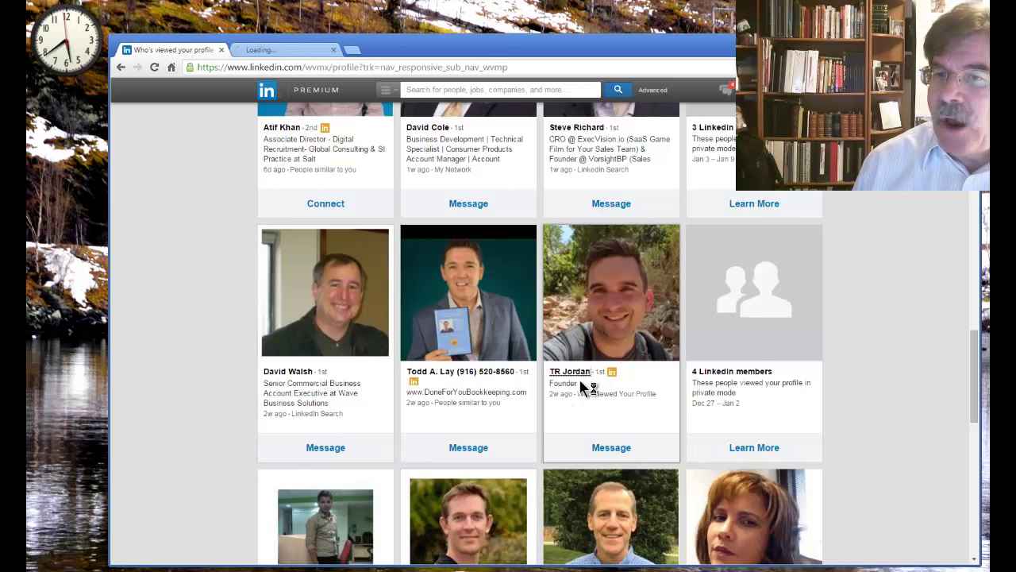
# Switch to the founder's profile tab and scroll down to his 500+ Connections section
pyautogui.click(282, 52)
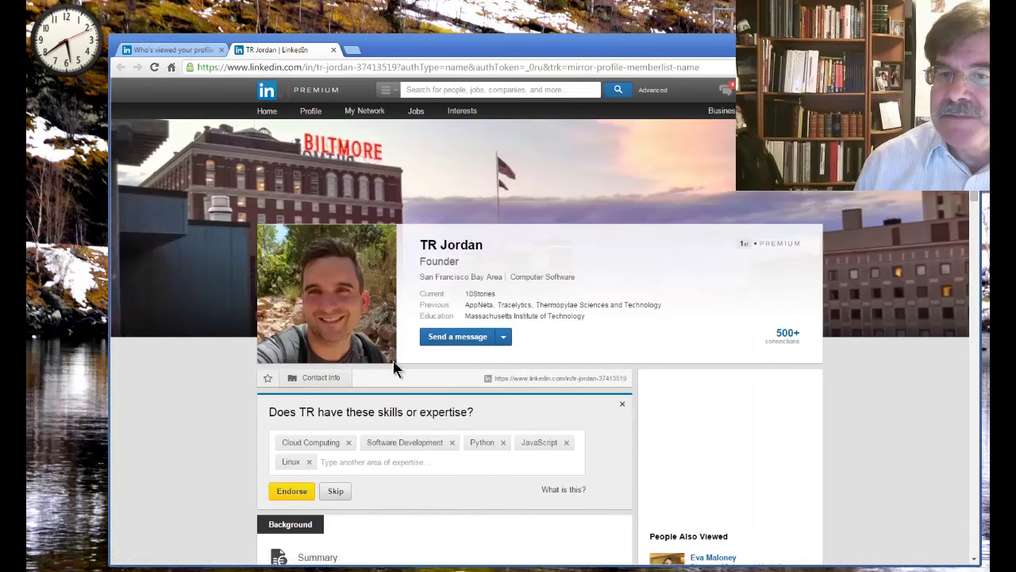
pyautogui.scroll(-10, 394, 371)
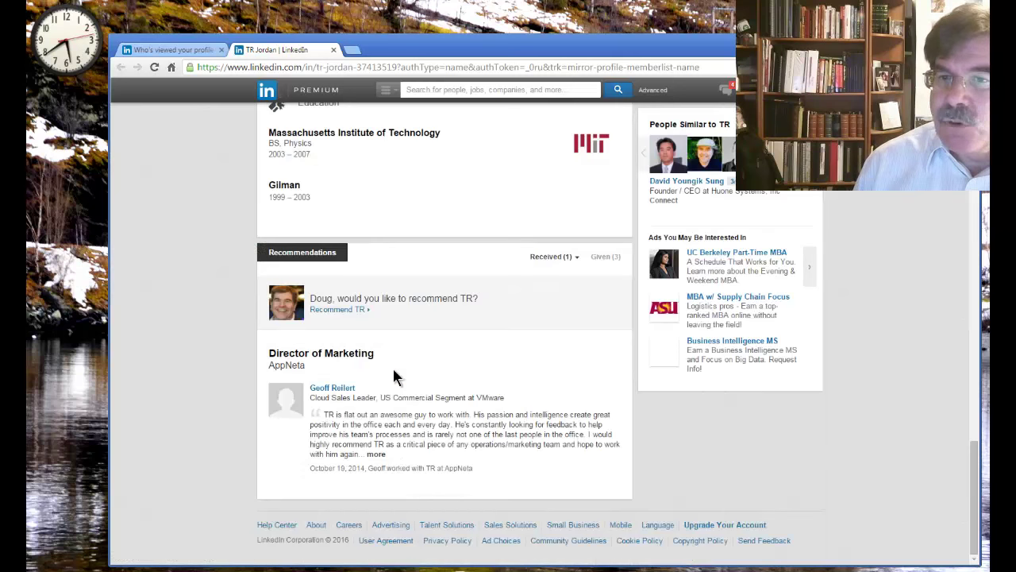
pyautogui.scroll(-3, 392, 373)
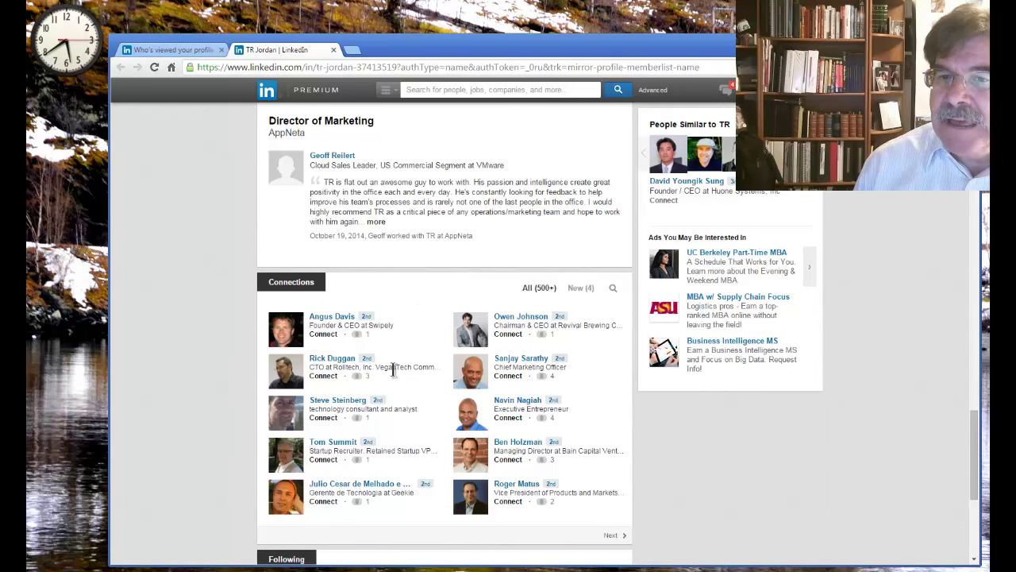
pyautogui.moveTo(271, 284); pyautogui.dragTo(335, 284)
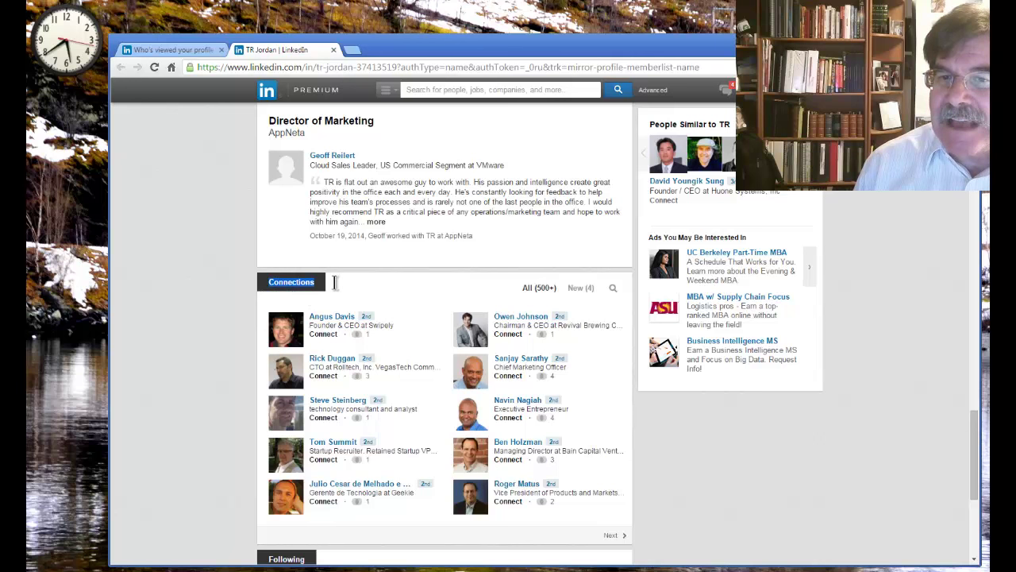
# Search his connections with the pasted 'Docker OR … Blue Apron' string, yielding 26 results
pyautogui.click(612, 289)
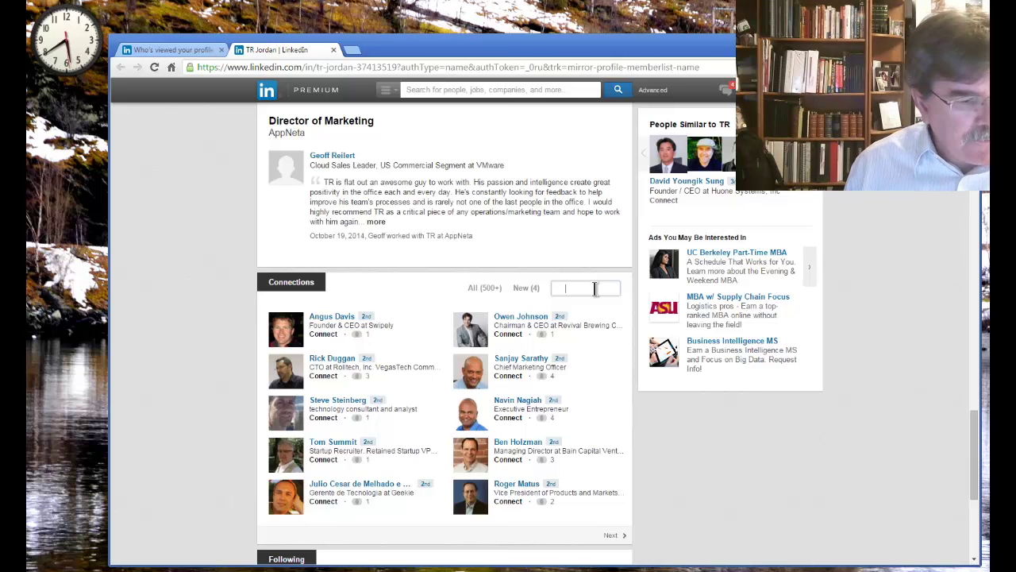
pyautogui.hotkey('ctrl', 'v')
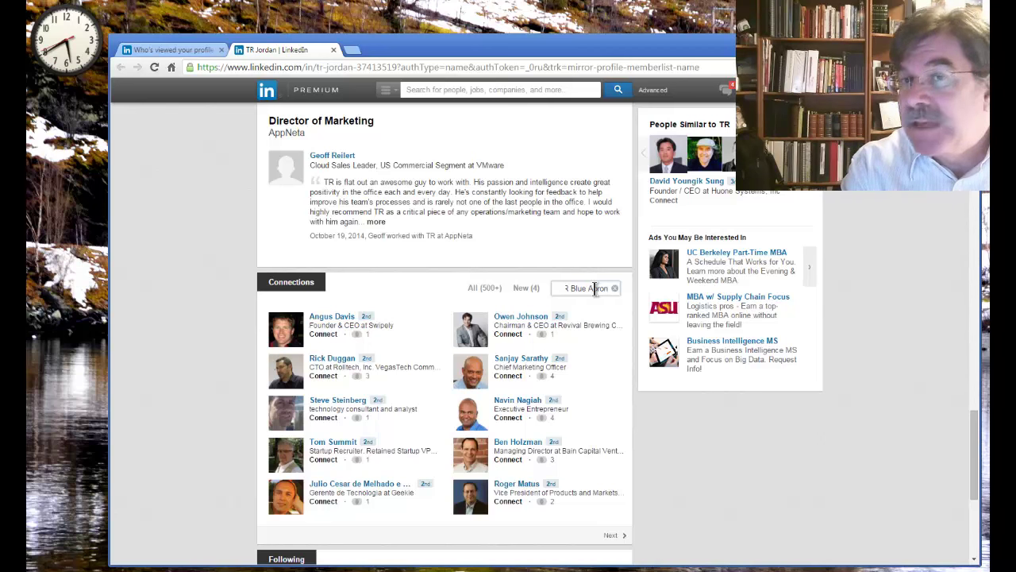
pyautogui.press('Return')
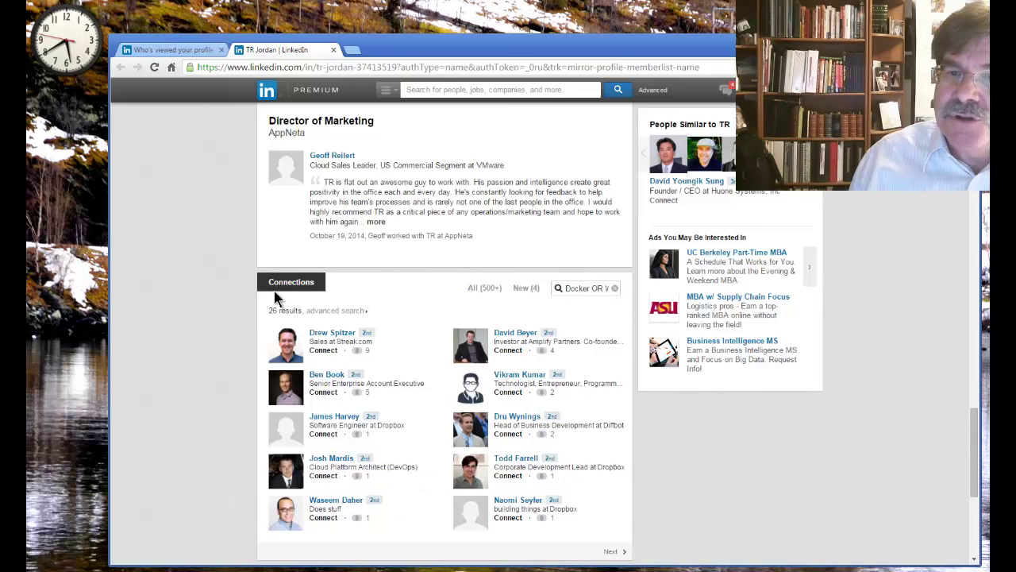
pyautogui.moveTo(267, 309); pyautogui.dragTo(321, 317)
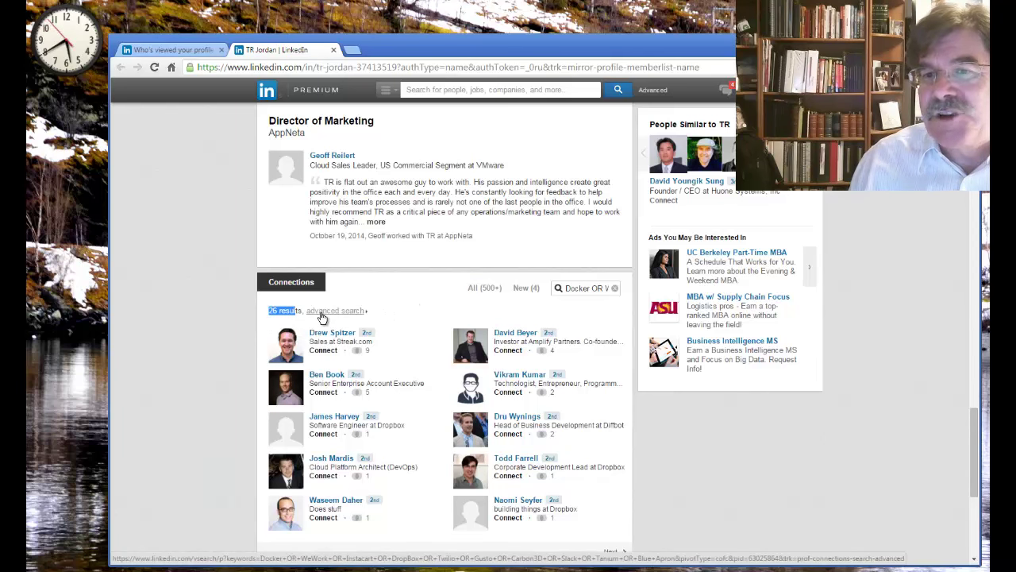
pyautogui.click(321, 315)
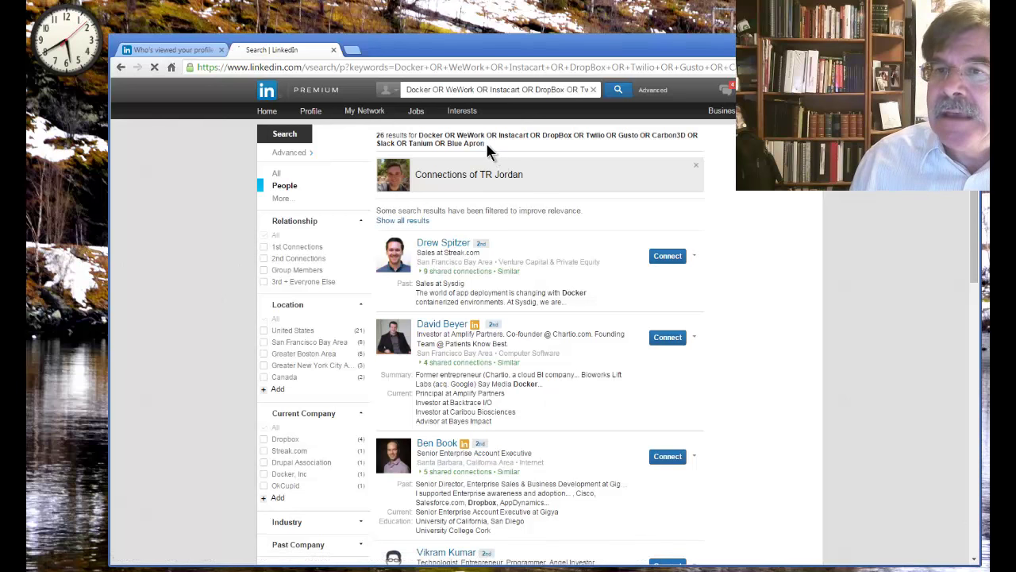
pyautogui.moveTo(488, 143); pyautogui.dragTo(419, 137)
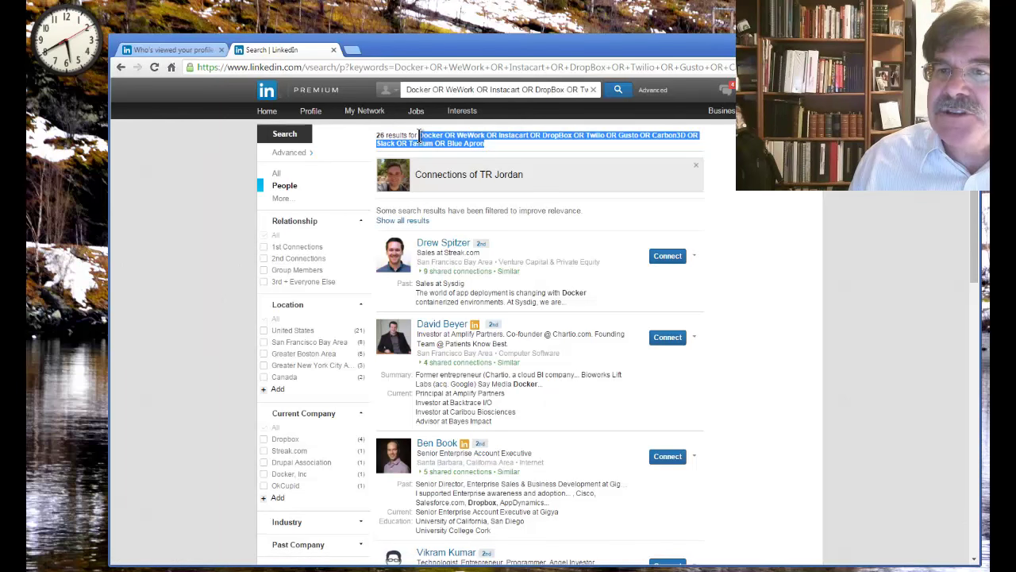
pyautogui.click(501, 142)
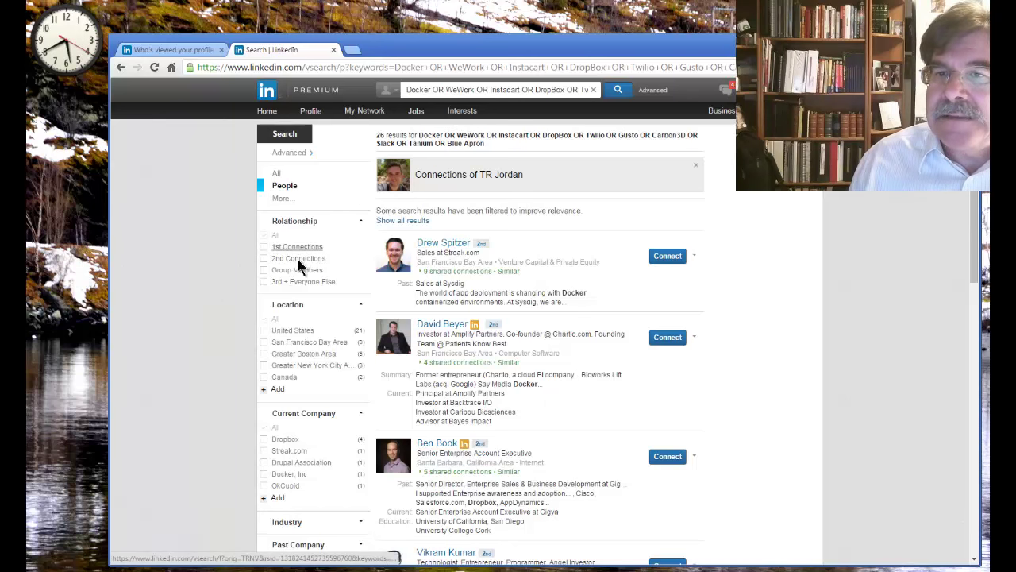
pyautogui.scroll(-3, 221, 313)
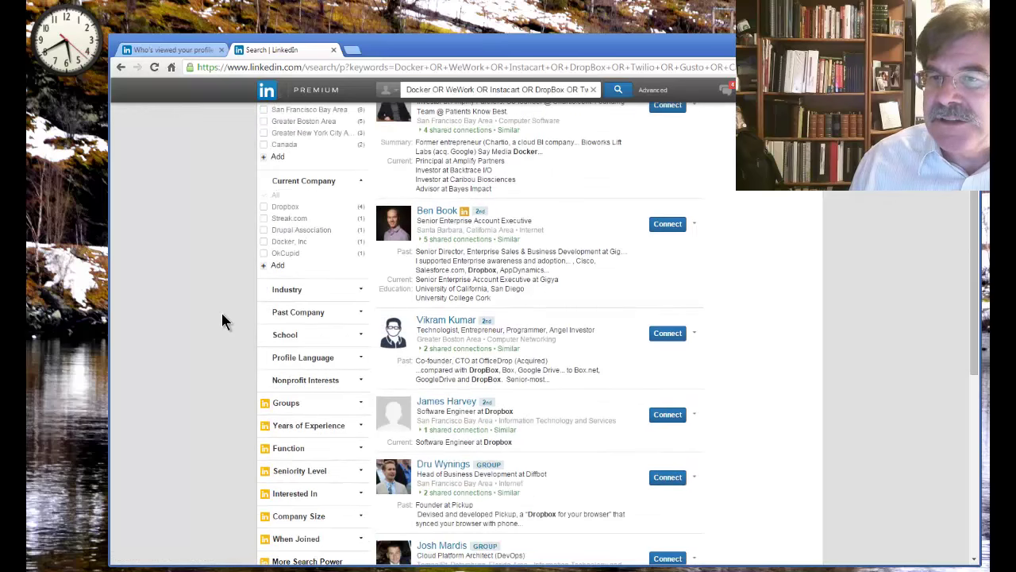
pyautogui.scroll(-4, 222, 313)
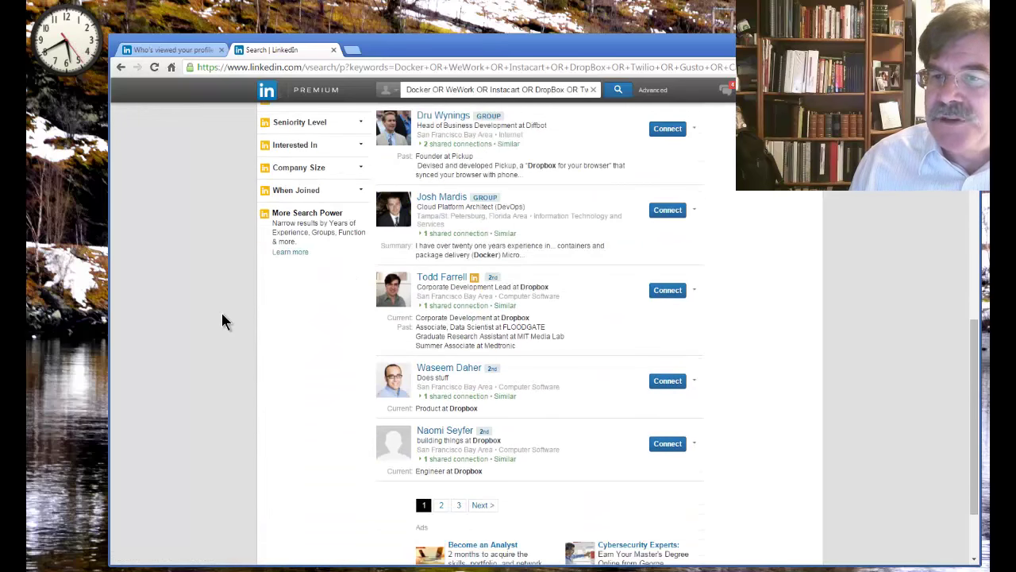
pyautogui.scroll(3, 221, 310)
pyautogui.scroll(3, 222, 312)
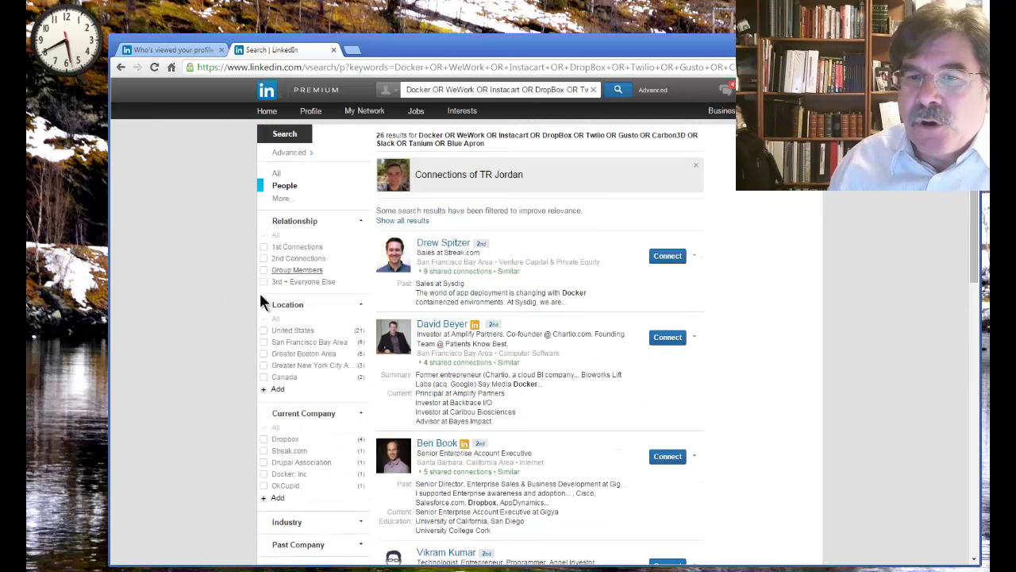
pyautogui.scroll(-1, 240, 358)
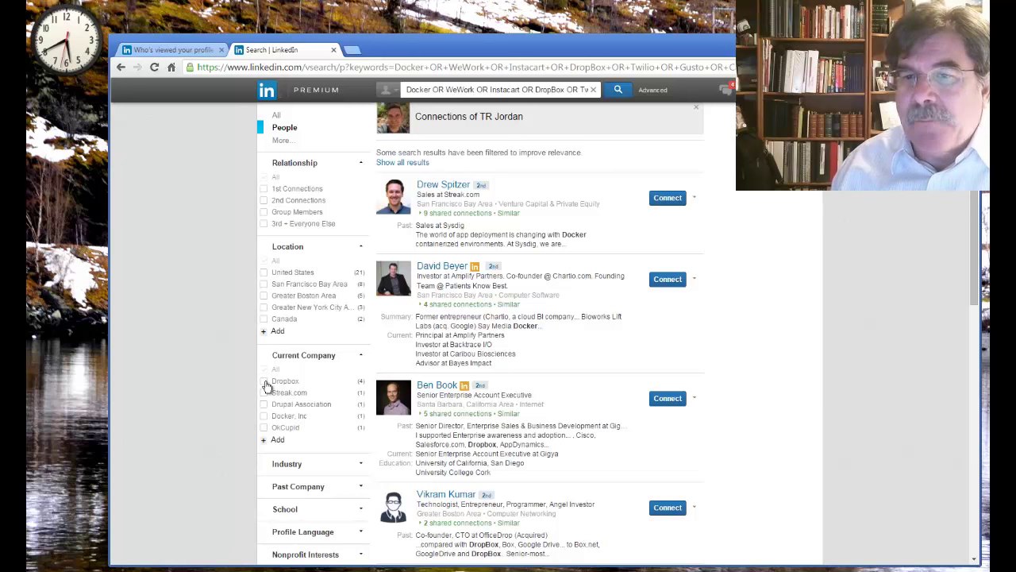
pyautogui.click(265, 382)
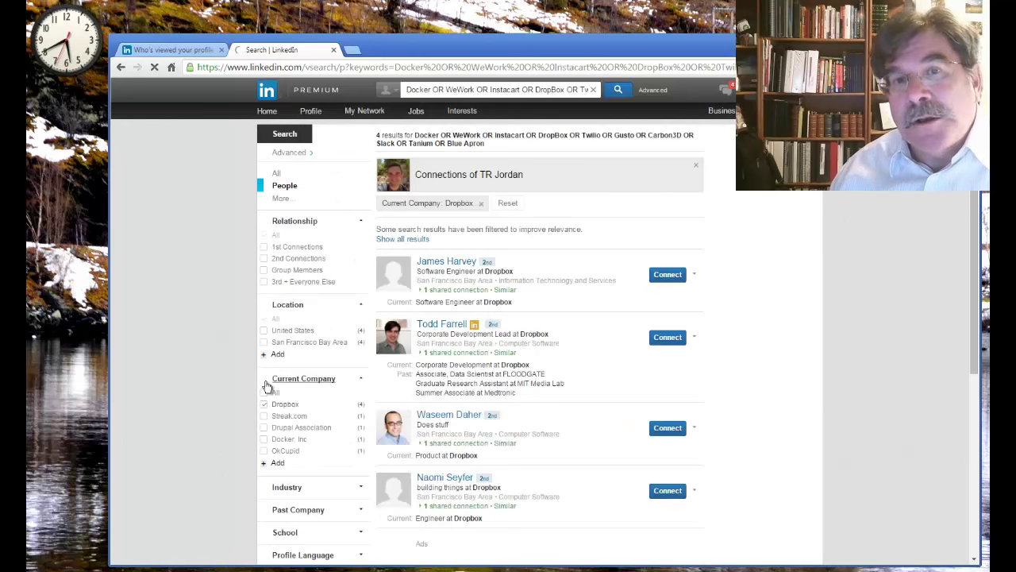
# Add Docker, Inc to the Current Company filter and review the Dropbox corporate development lead's profile
pyautogui.click(264, 439)
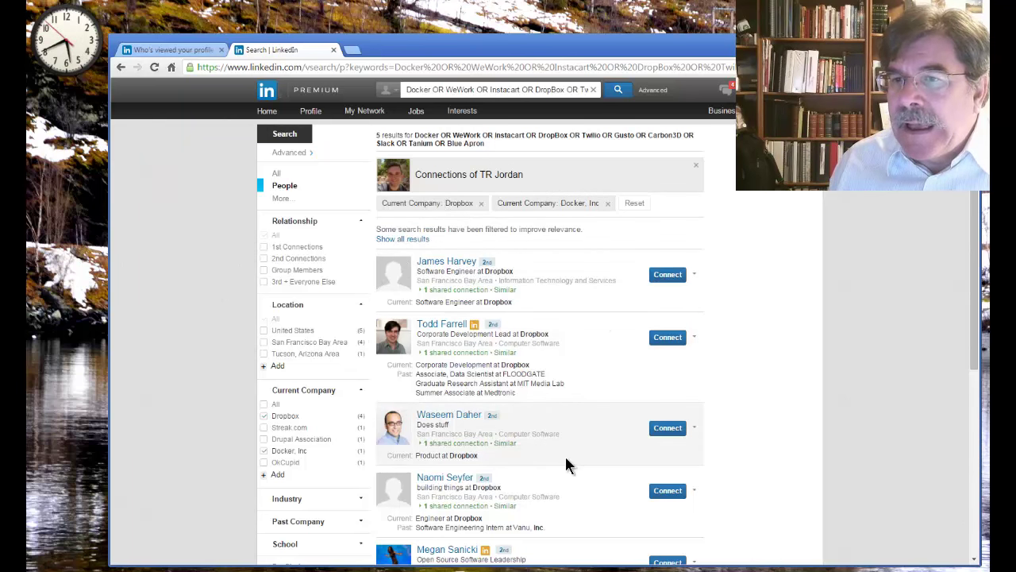
pyautogui.click(449, 328)
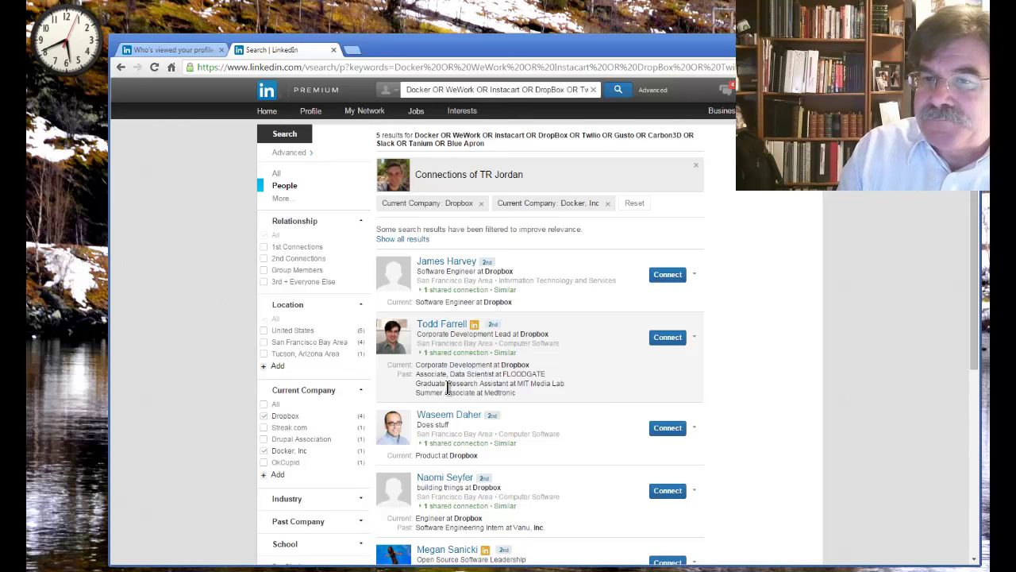
pyautogui.scroll(-3, 448, 387)
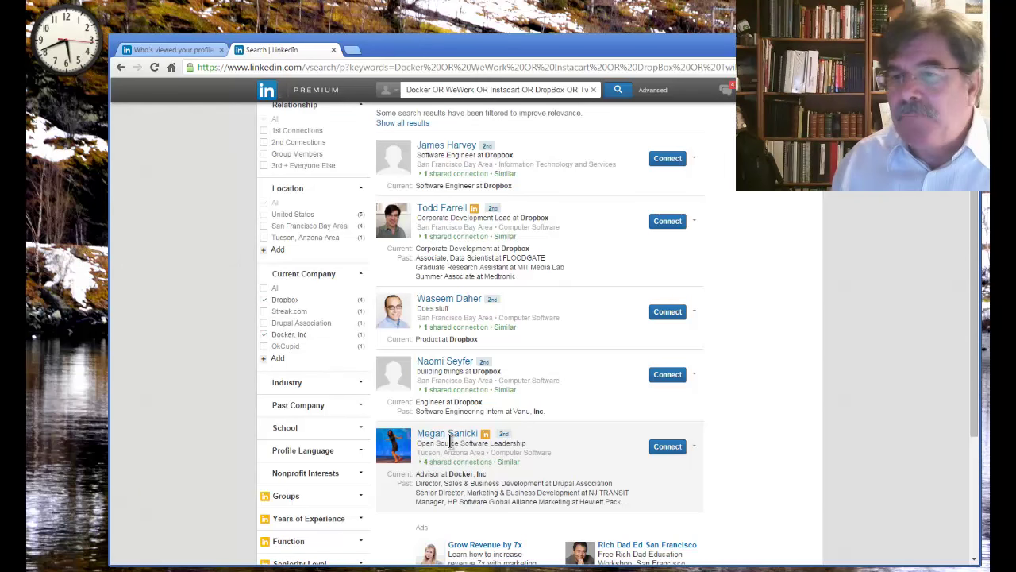
pyautogui.scroll(1, 361, 512)
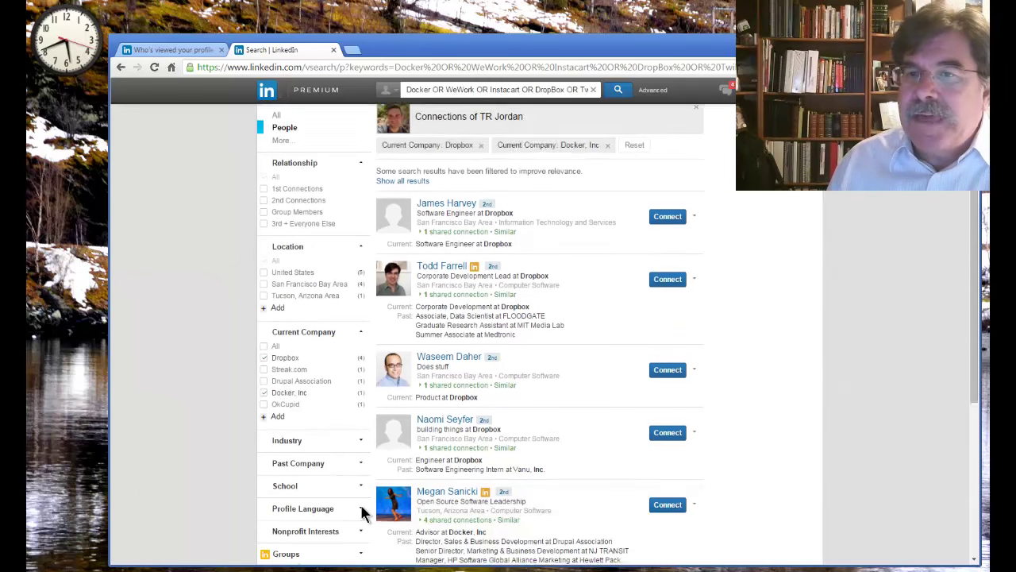
pyautogui.scroll(1, 362, 512)
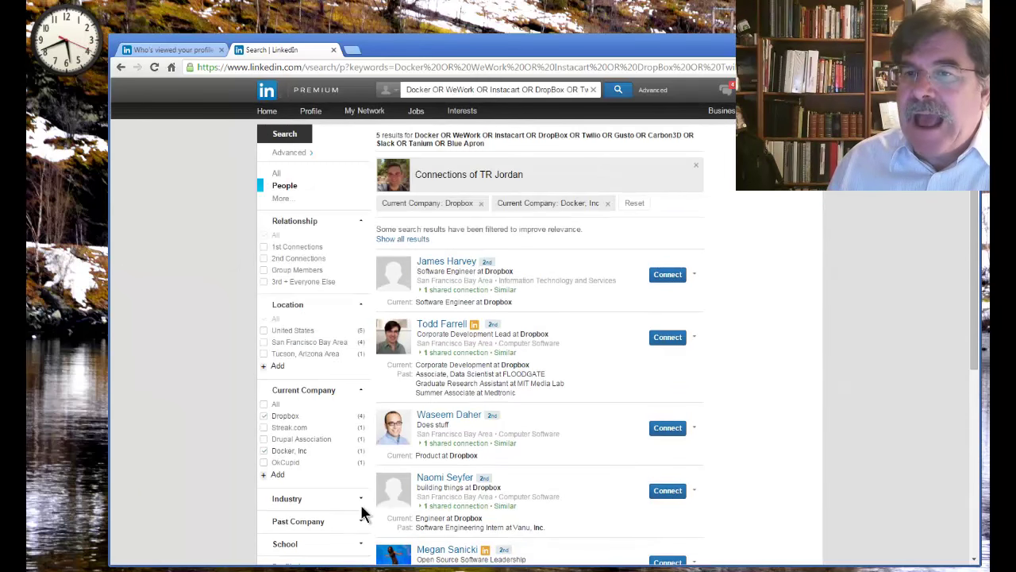
pyautogui.click(164, 50)
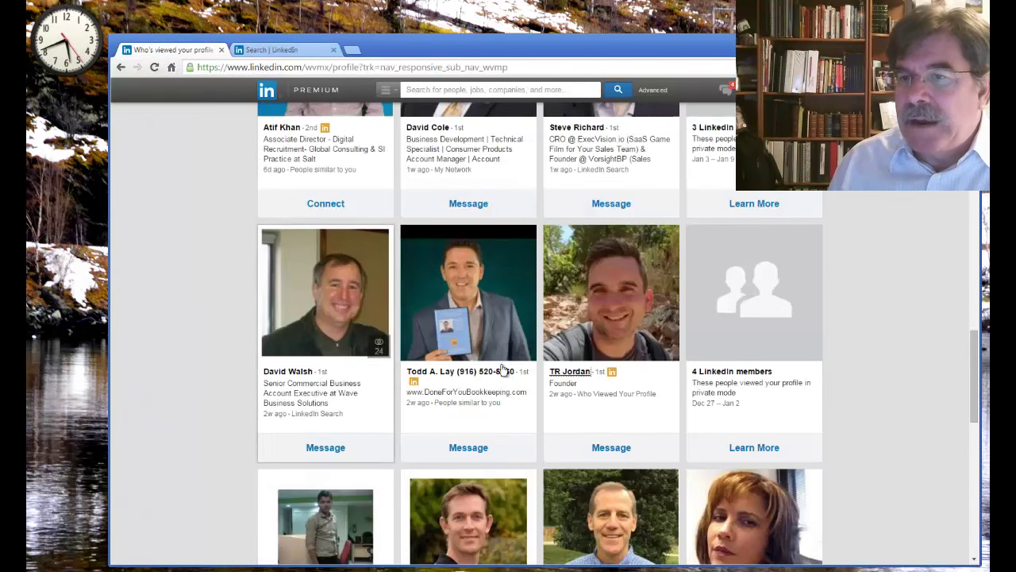
# Start a message to the founder contact with the subject 'happy new year'
pyautogui.rightClick(586, 380)
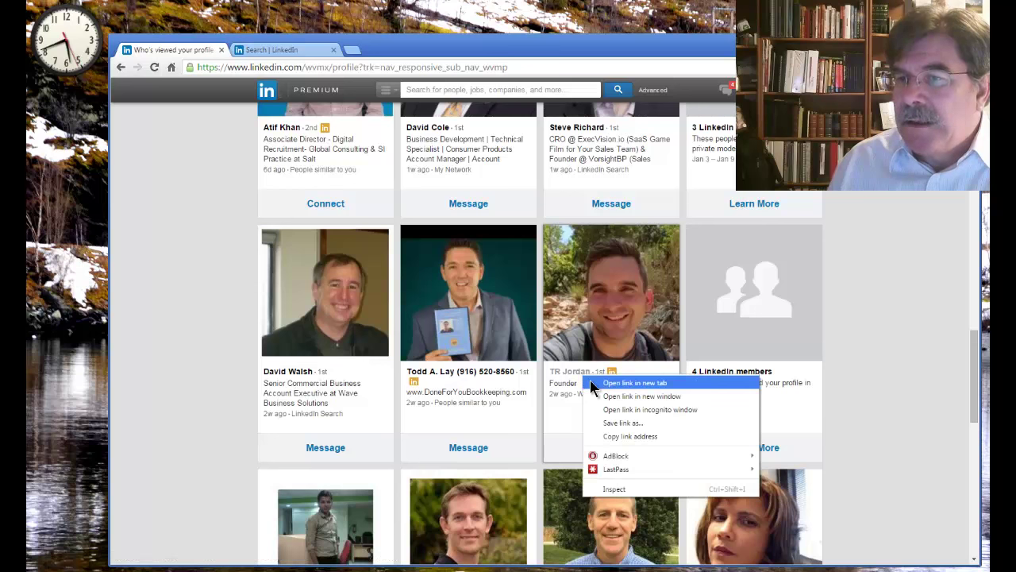
pyautogui.click(553, 454)
pyautogui.click(555, 456)
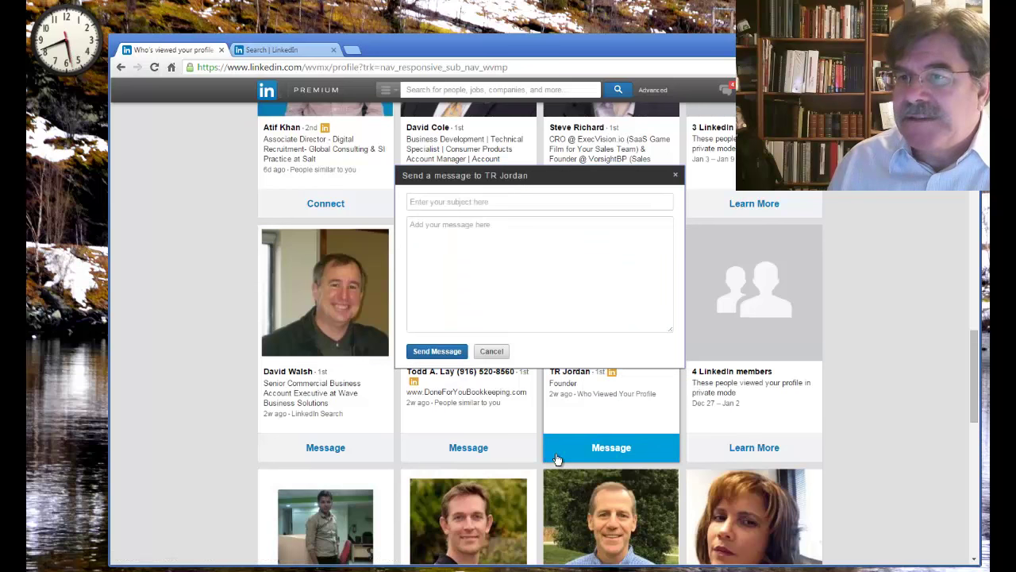
pyautogui.click(464, 202)
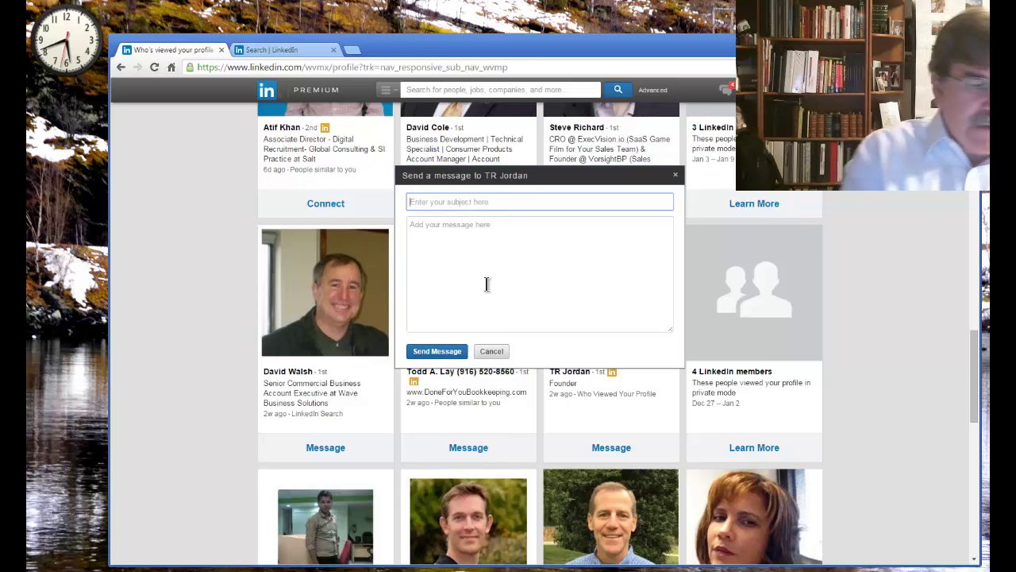
pyautogui.write('happy')
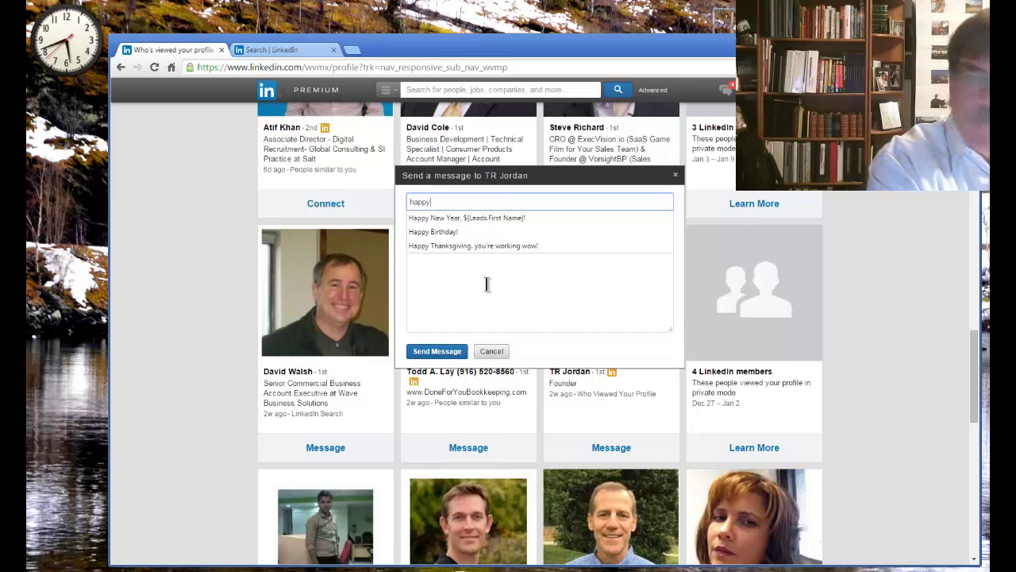
pyautogui.write(' new year')
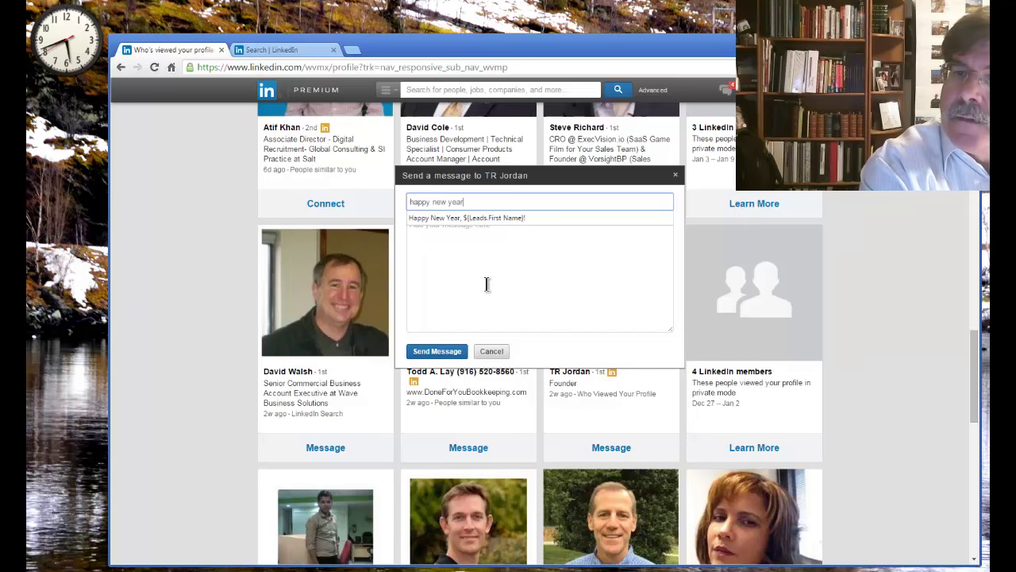
pyautogui.click(487, 284)
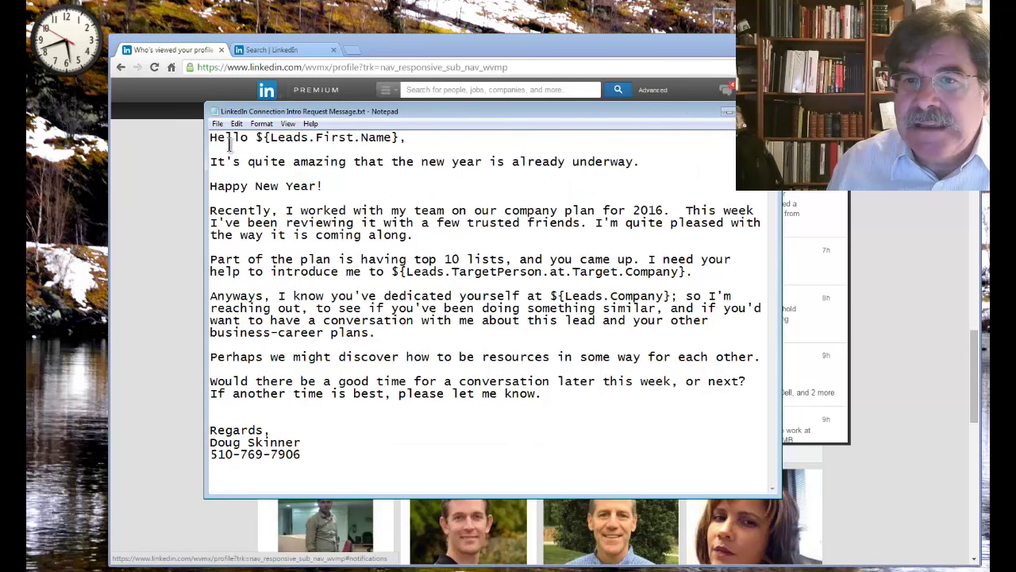
# Highlight the first-name, target-person and company placeholders in the message template
pyautogui.doubleClick(286, 137)
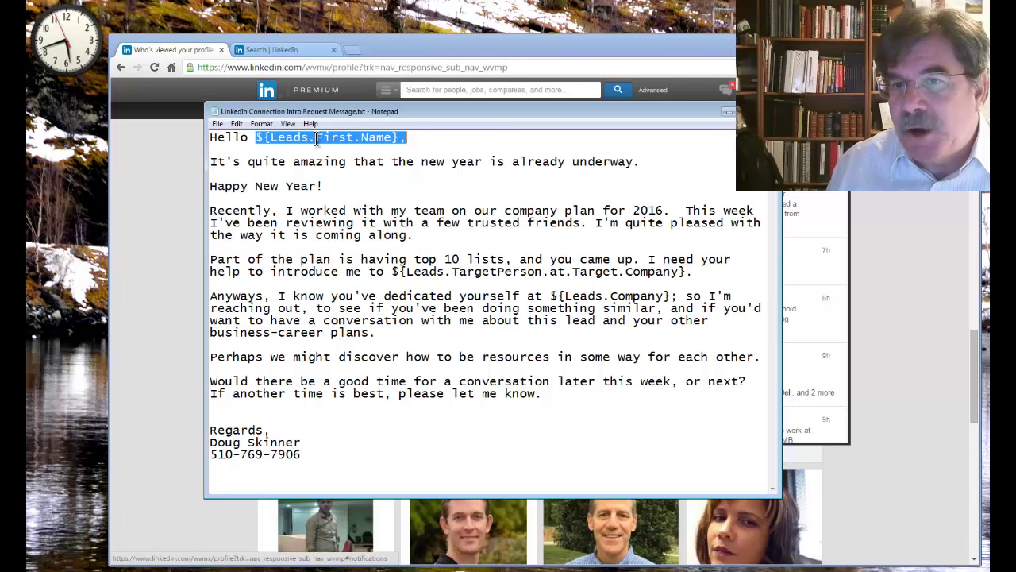
pyautogui.doubleClick(551, 273)
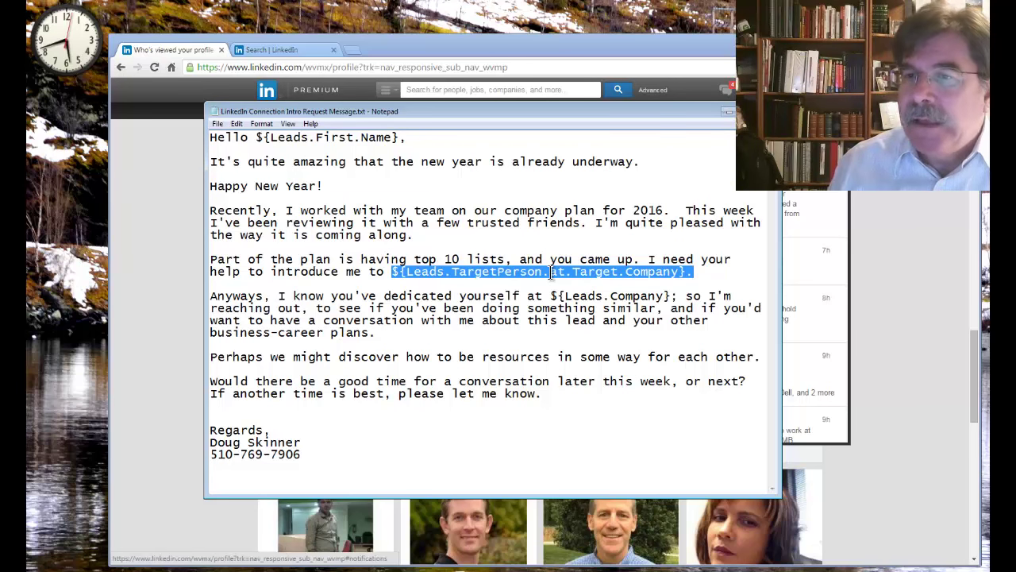
pyautogui.doubleClick(608, 295)
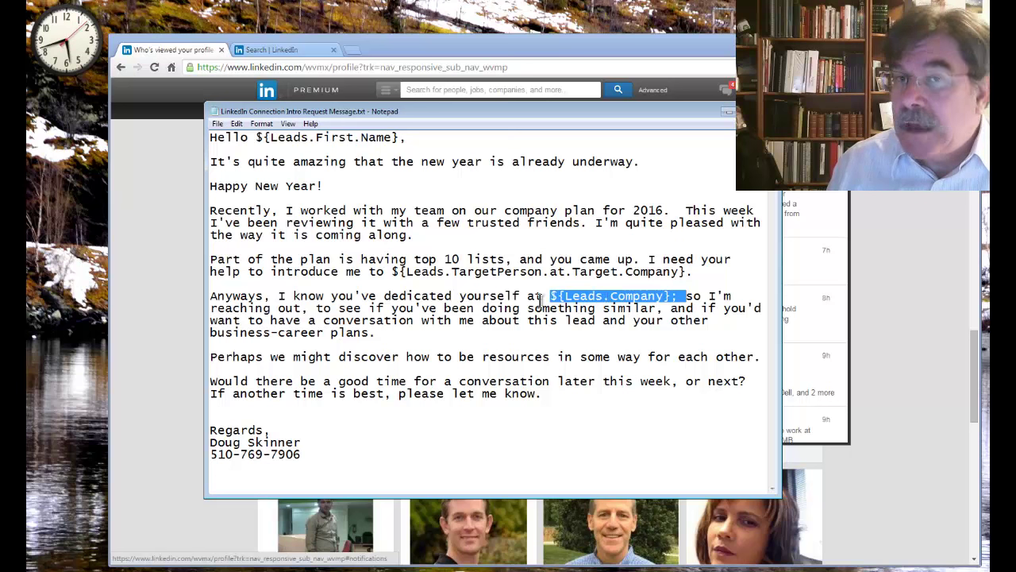
# Bring up the filled-in Untitled letter draft and select its entire text
pyautogui.click(725, 116)
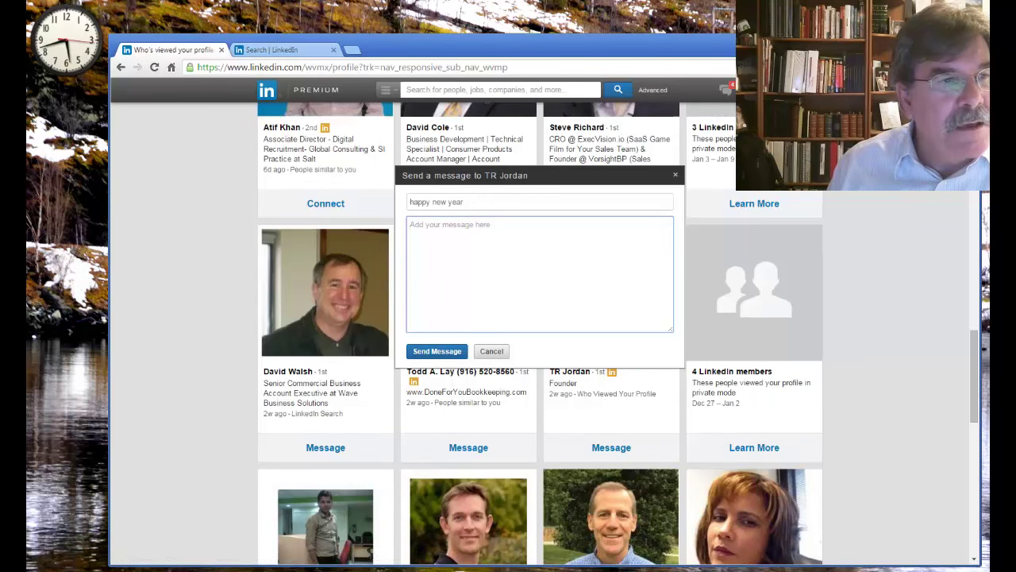
pyautogui.hotkey('alt', 'Tab')
pyautogui.moveTo(451, 171); pyautogui.dragTo(556, 125)
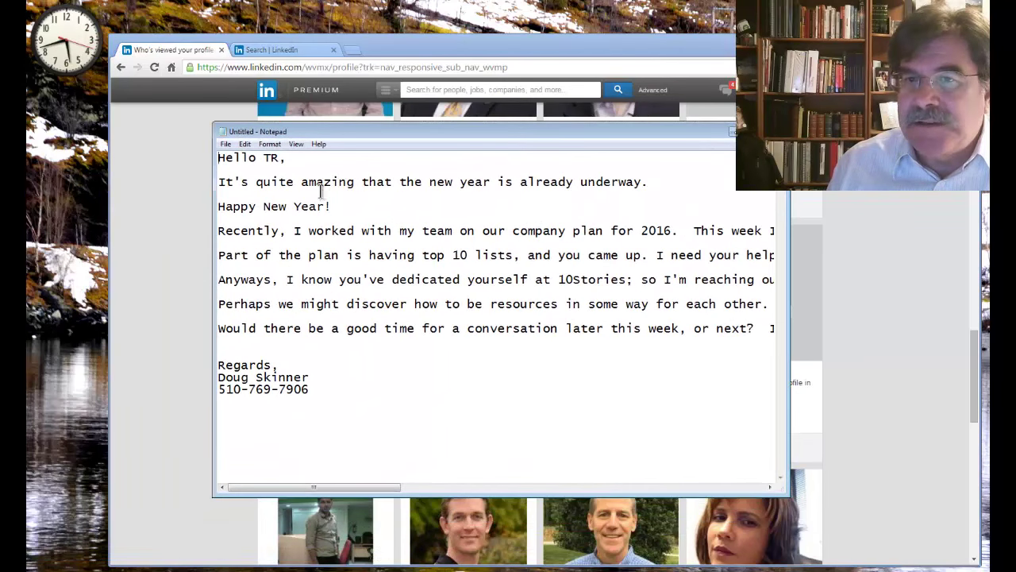
pyautogui.moveTo(263, 157); pyautogui.dragTo(302, 279)
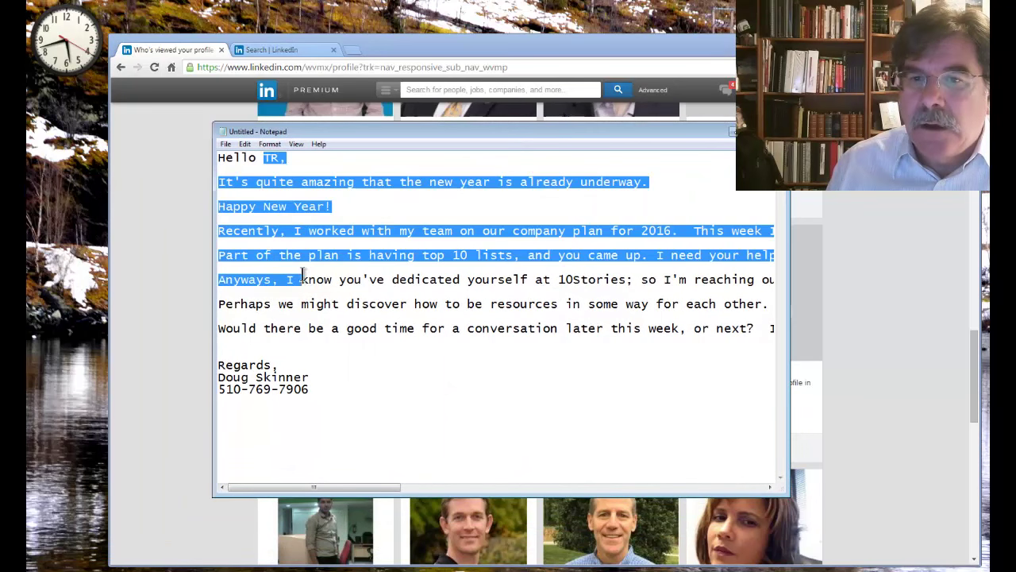
pyautogui.hotkey('ctrl', 'a')
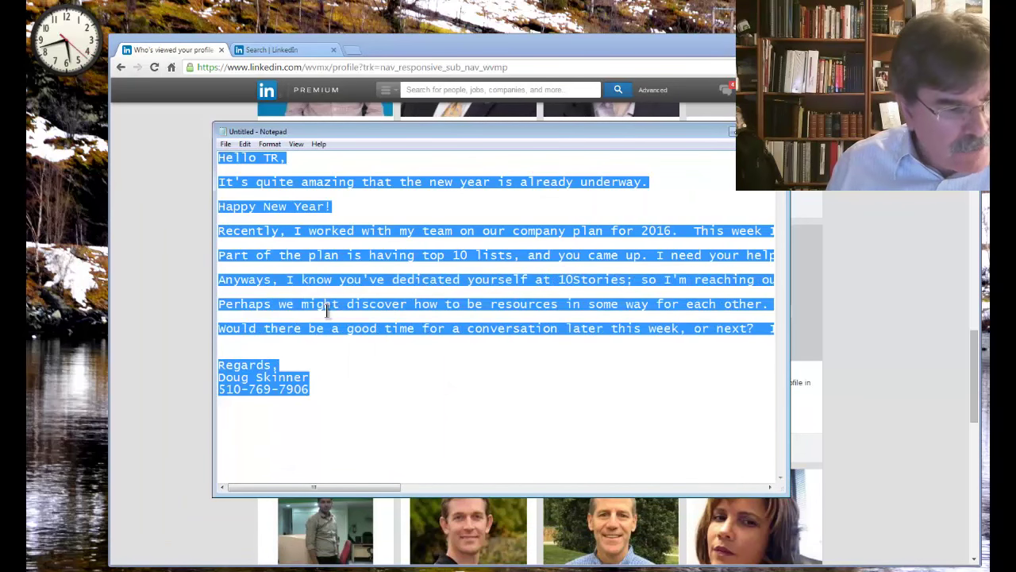
# Paste the copied introduction-request letter into the message body and send it to the founder contact
pyautogui.click(733, 132)
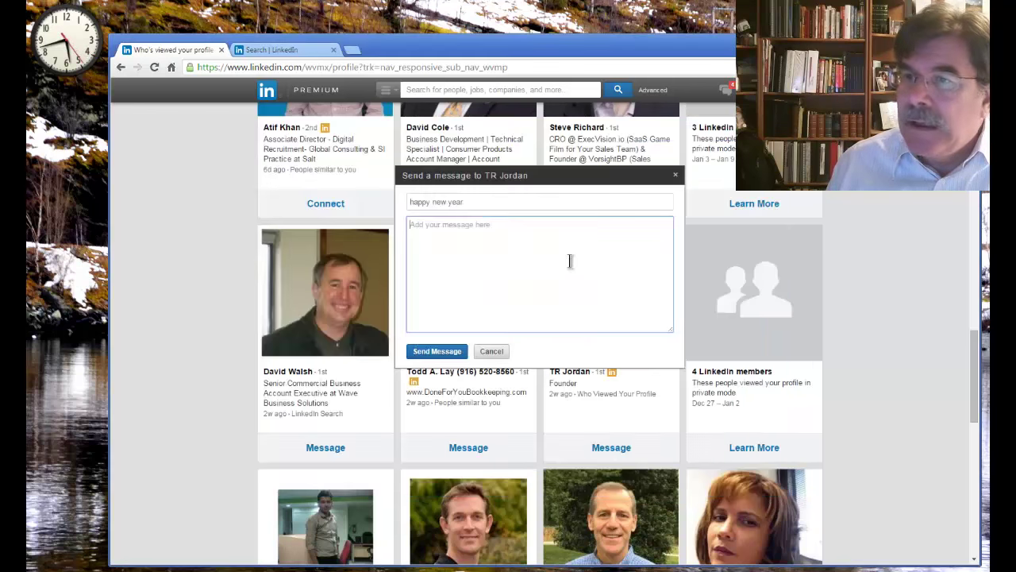
pyautogui.click(538, 261)
pyautogui.hotkey('ctrl', 'v')
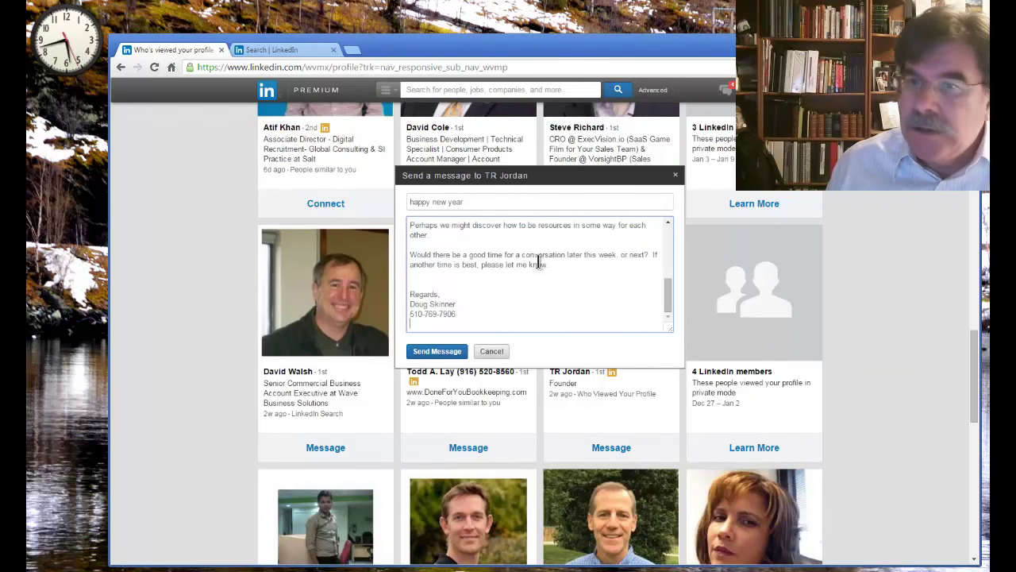
pyautogui.click(458, 355)
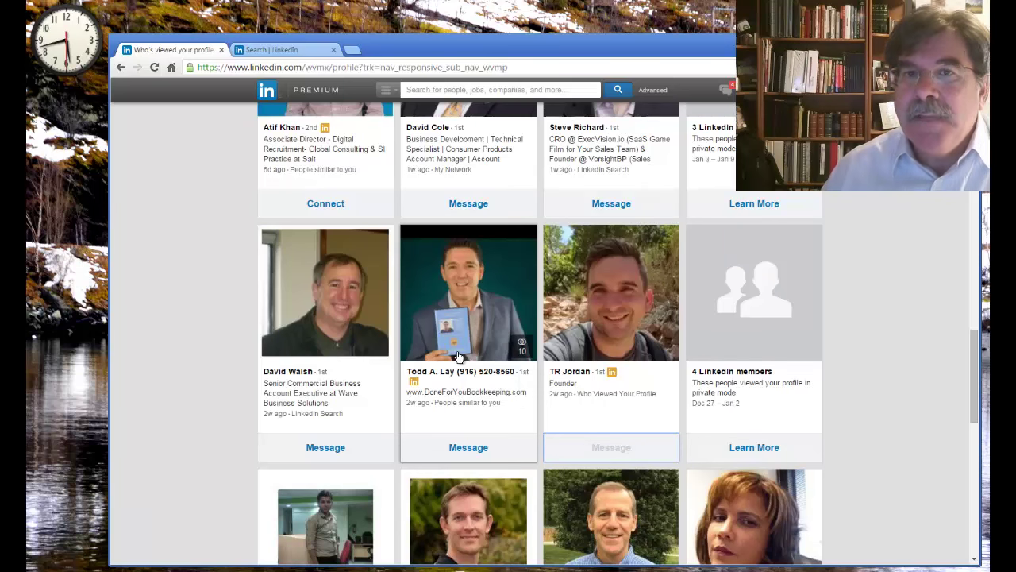